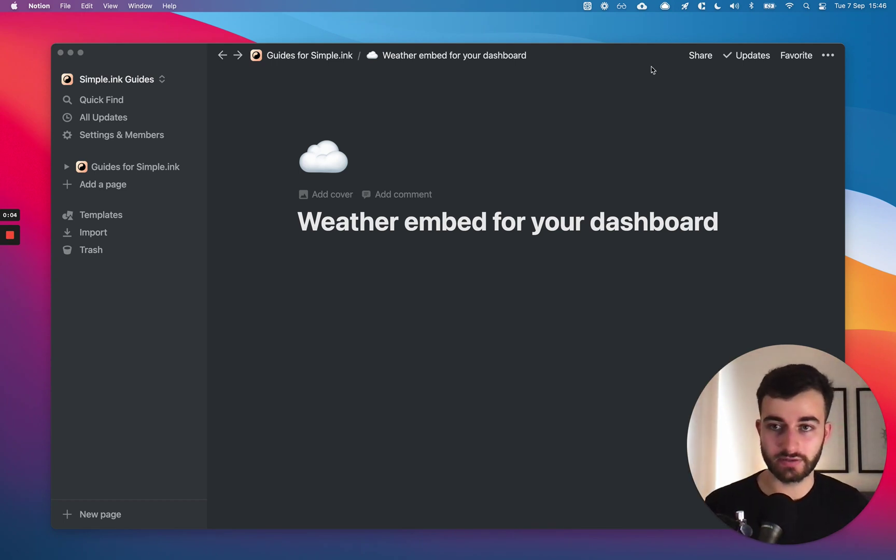
Switch to the browser showing meteoblue's London widget page and open the Widget 3h configurator.
click(479, 309)
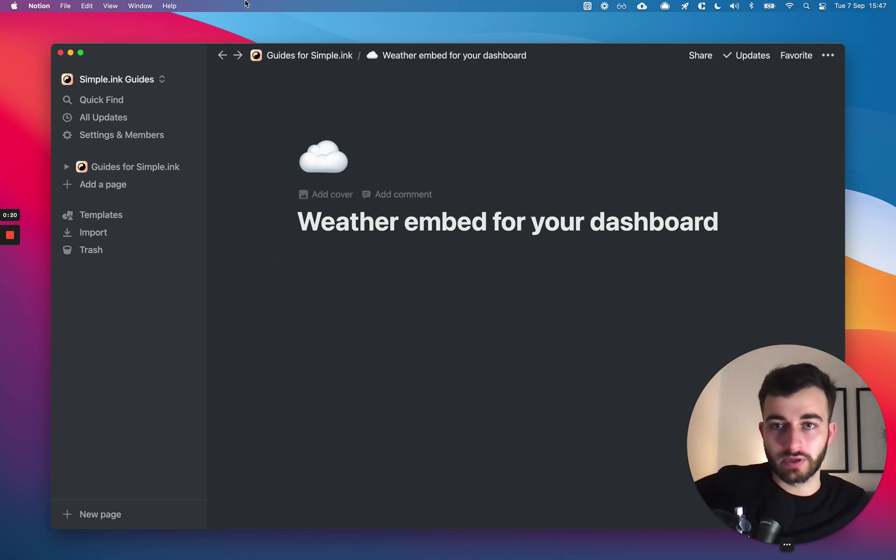
key(ctrl+Up)
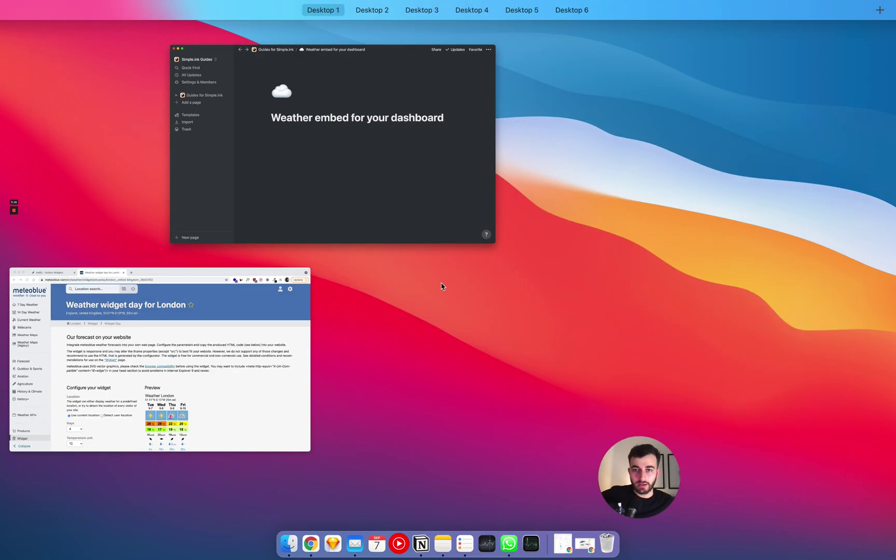
click(212, 331)
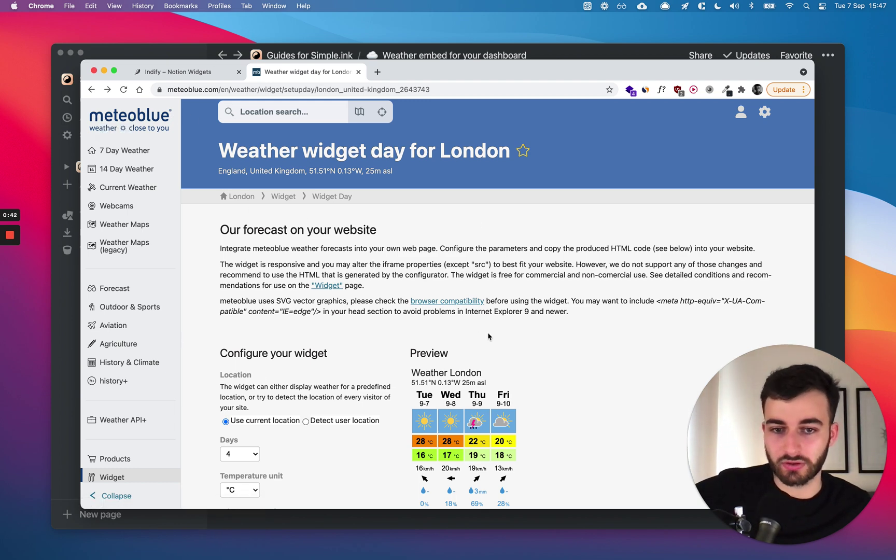
scroll(488, 336, down, 4)
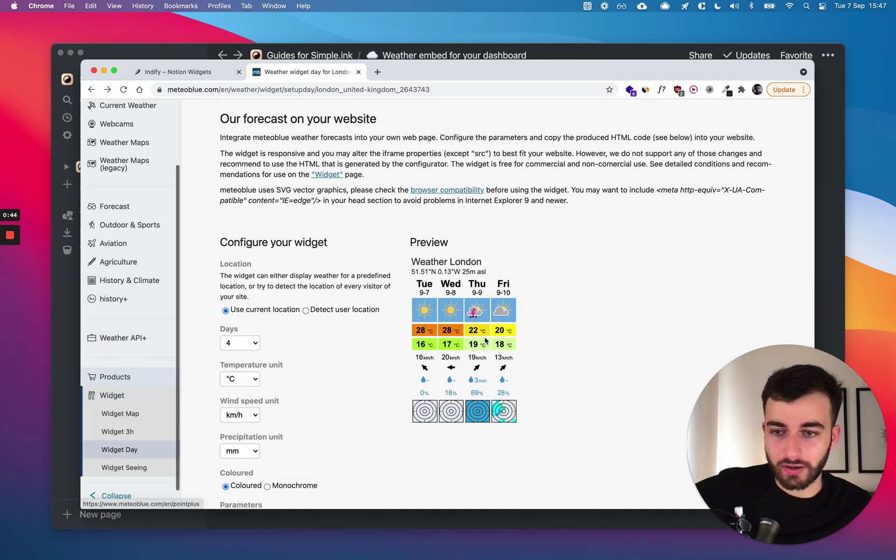
scroll(348, 356, down, 1)
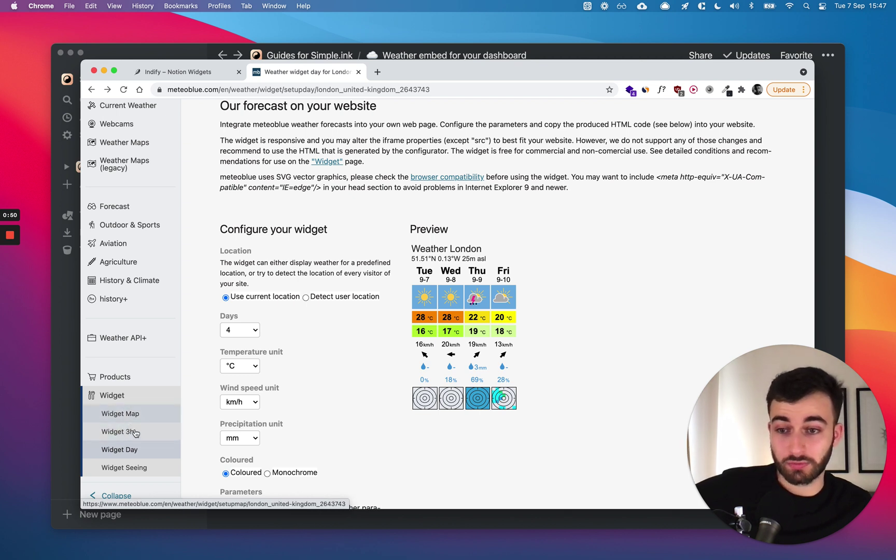
scroll(399, 314, down, 3)
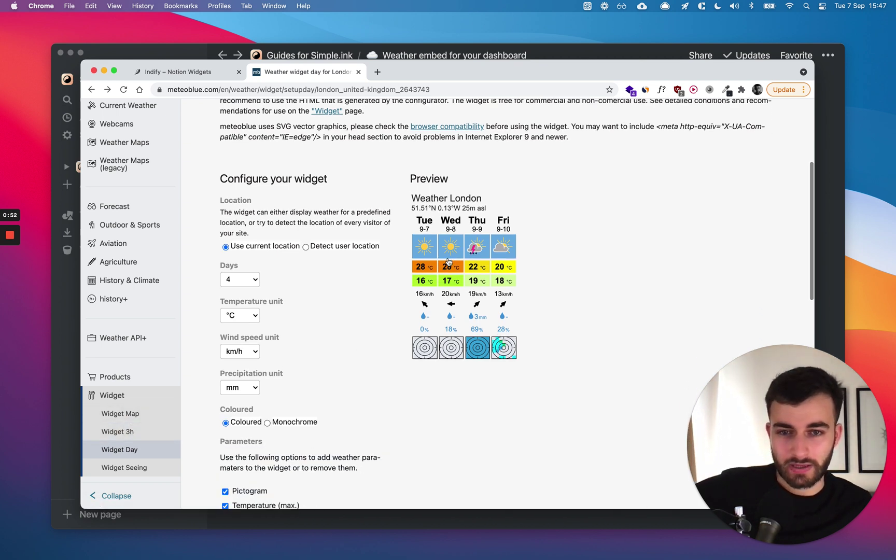
click(140, 431)
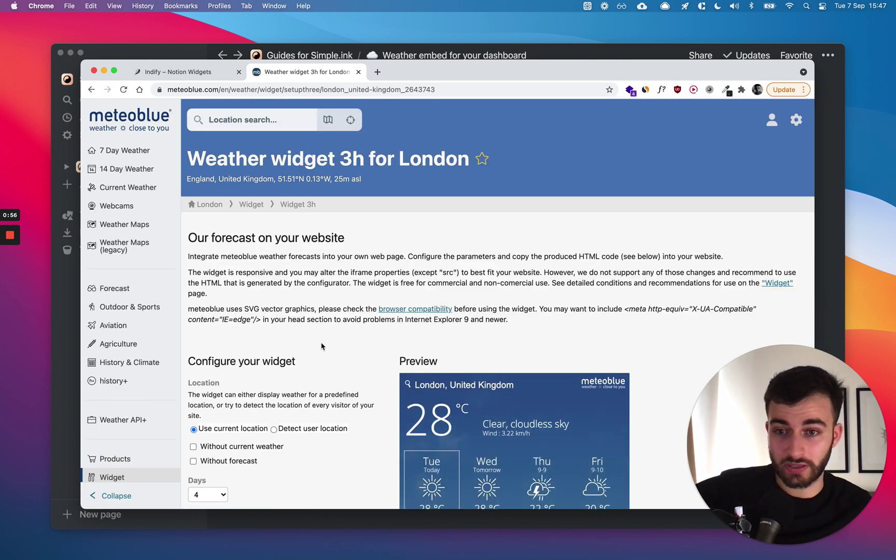
Enable the Without current weather option for the 3h London widget.
scroll(321, 347, down, 3)
scroll(322, 347, down, 5)
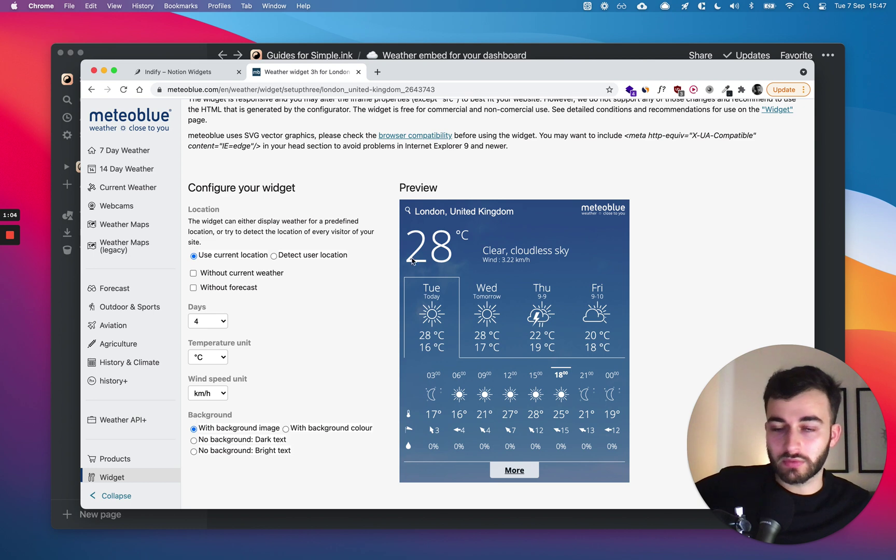
scroll(119, 446, down, 4)
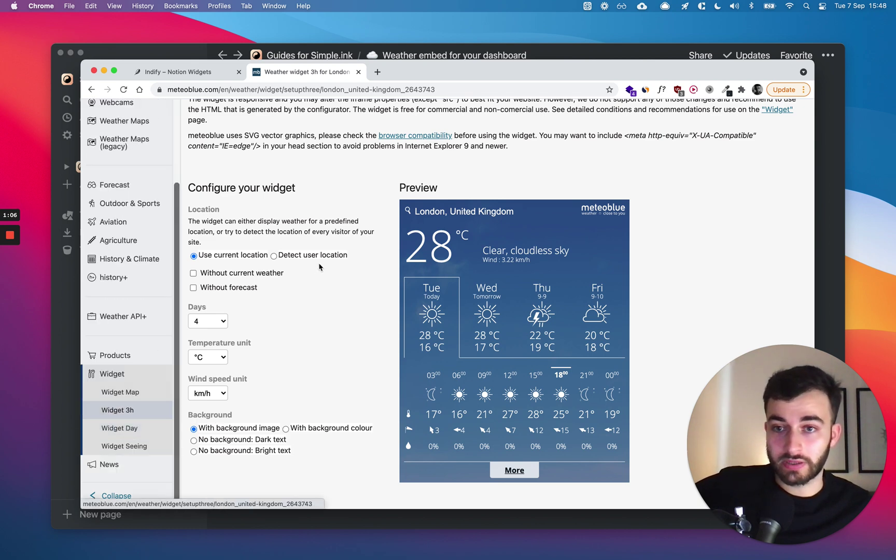
scroll(319, 267, up, 5)
scroll(319, 267, down, 2)
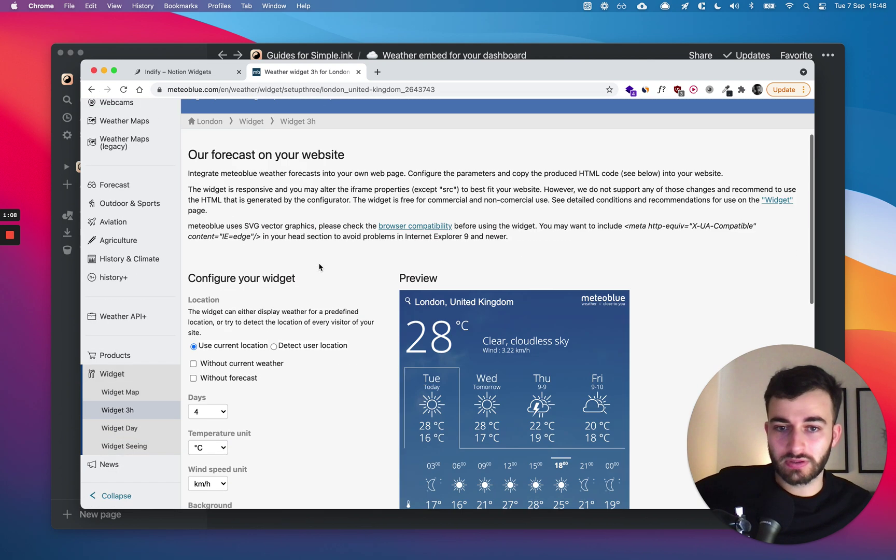
scroll(321, 256, down, 2)
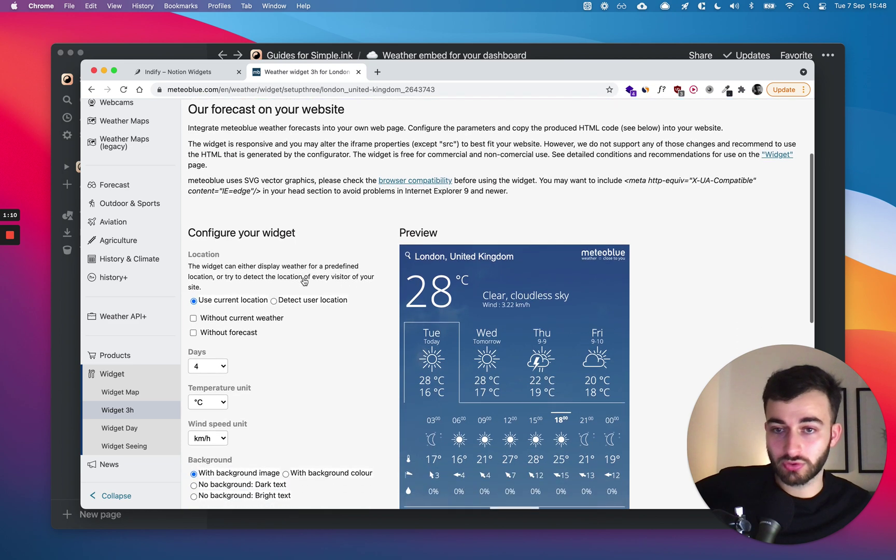
scroll(230, 288, down, 2)
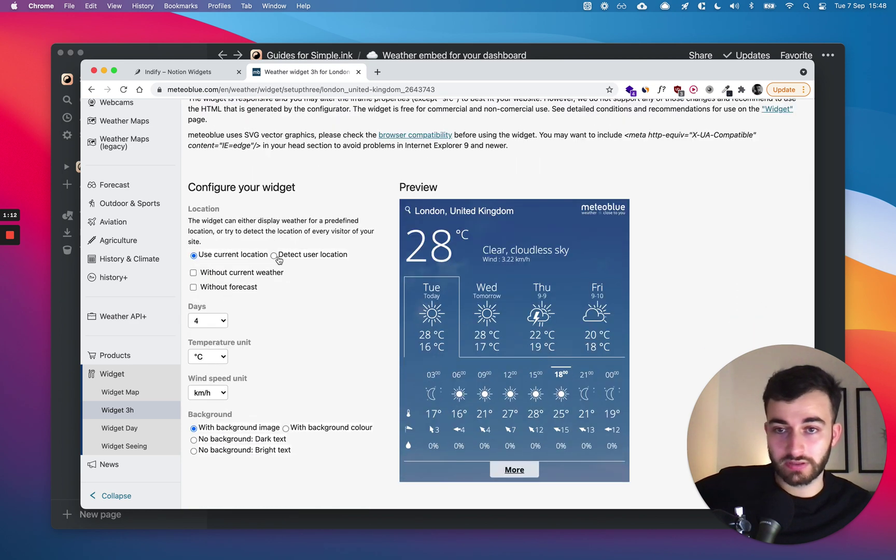
click(229, 274)
click(230, 274)
click(230, 274)
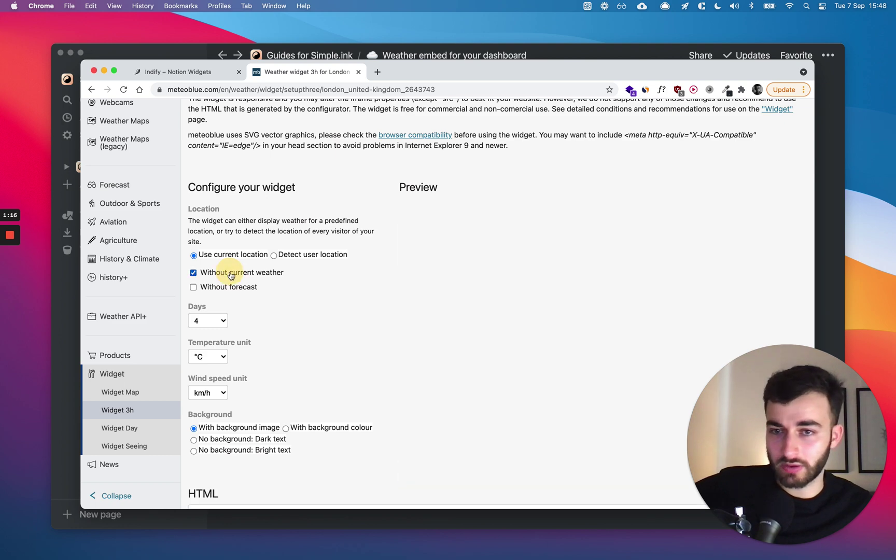
Try the Without forecast option on the 3h widget and turn it back off.
scroll(244, 259, down, 2)
scroll(258, 244, down, 1)
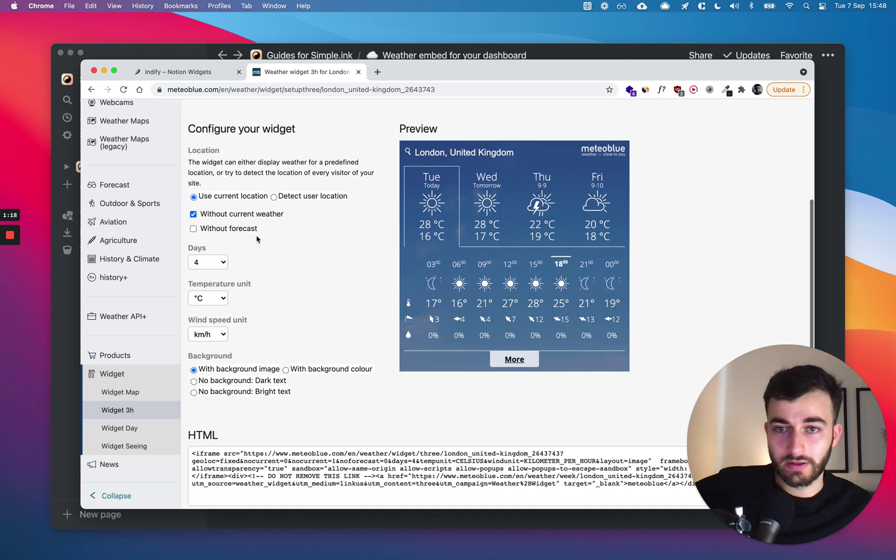
scroll(245, 216, down, 1)
click(245, 219)
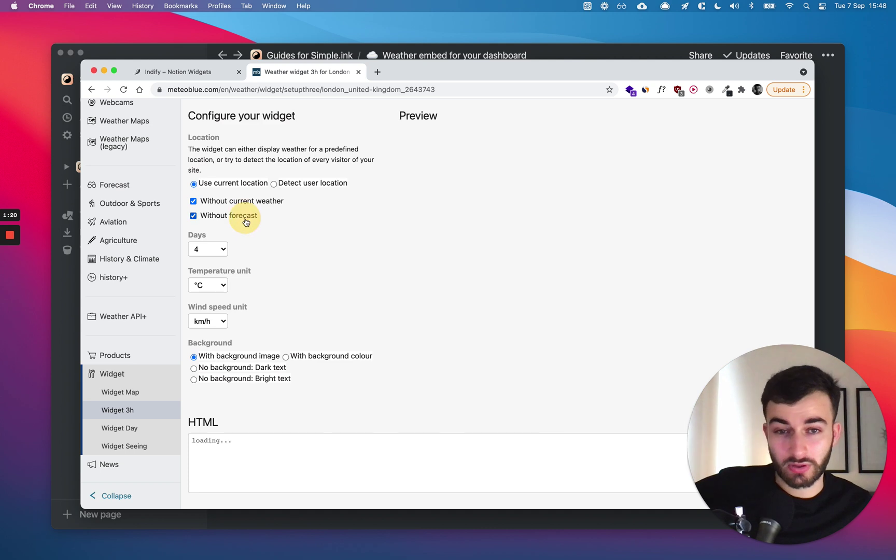
click(246, 220)
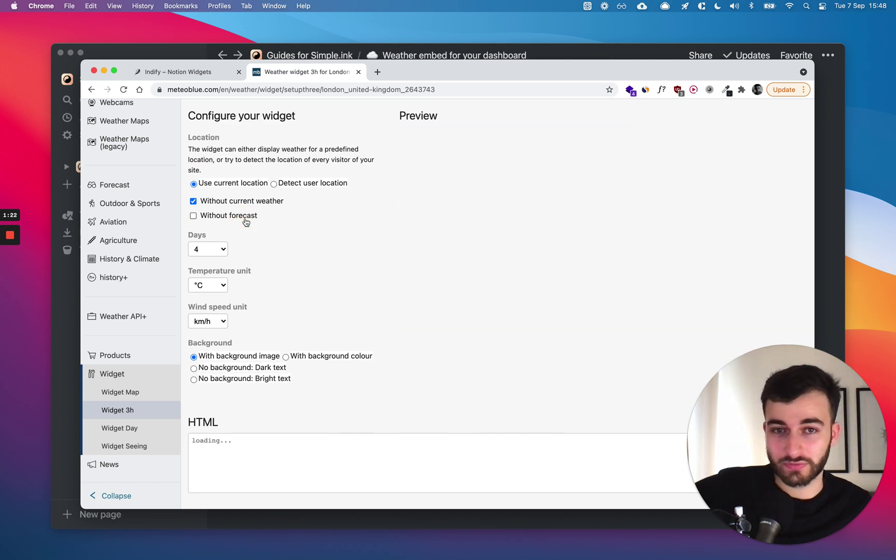
Copy the widget's complete HTML embed code.
scroll(276, 218, down, 3)
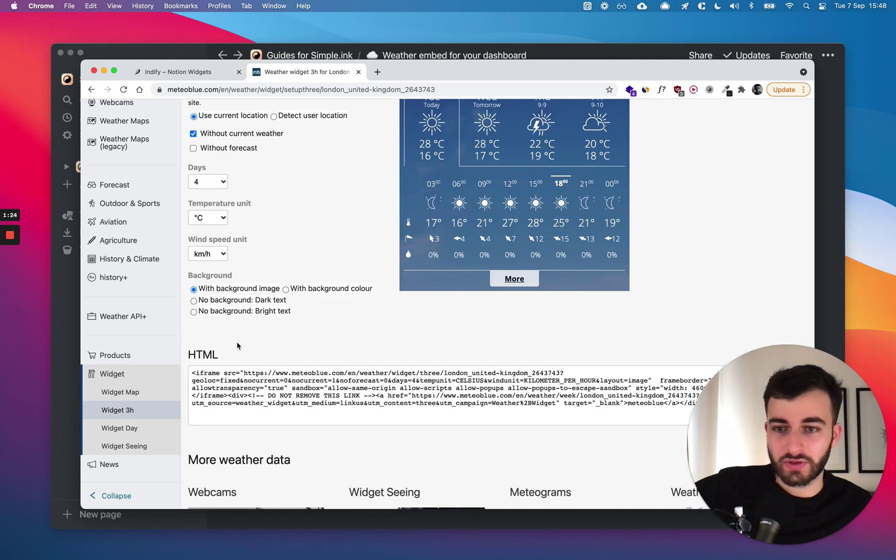
double_click(230, 380)
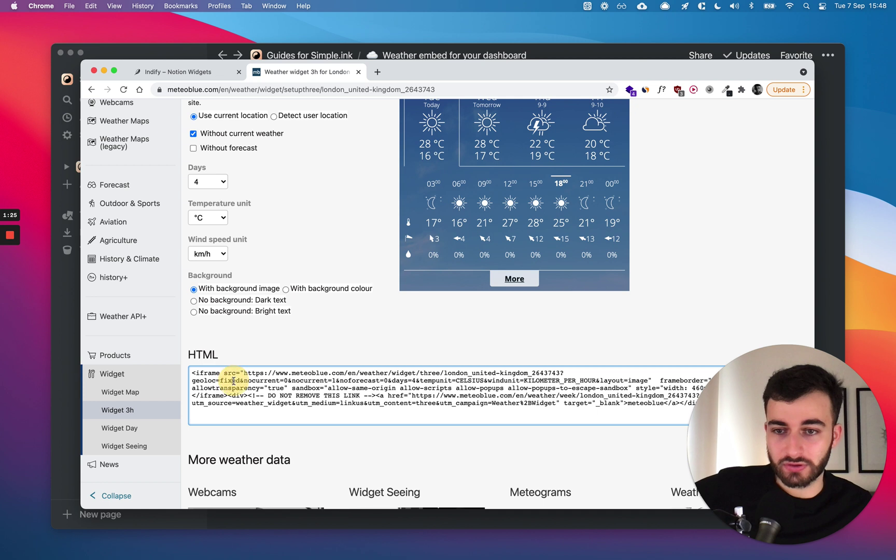
triple_click(209, 372)
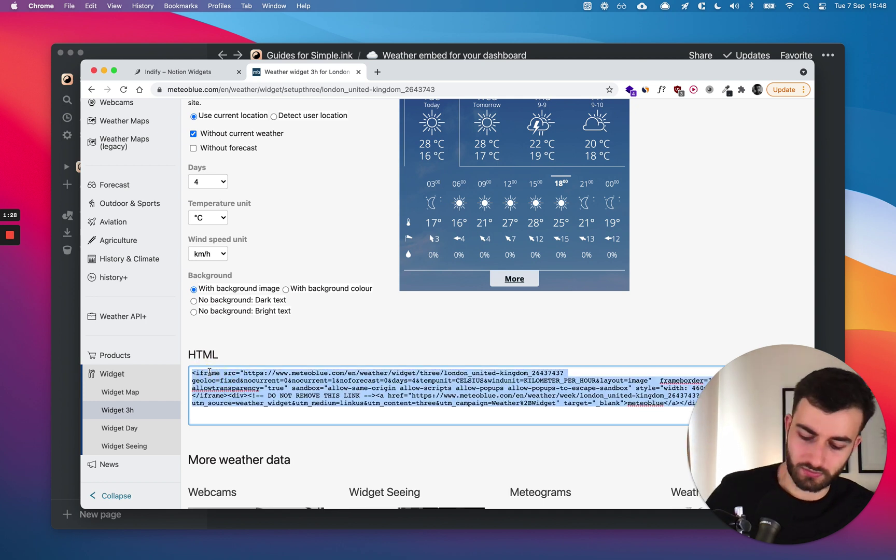
key(super+c)
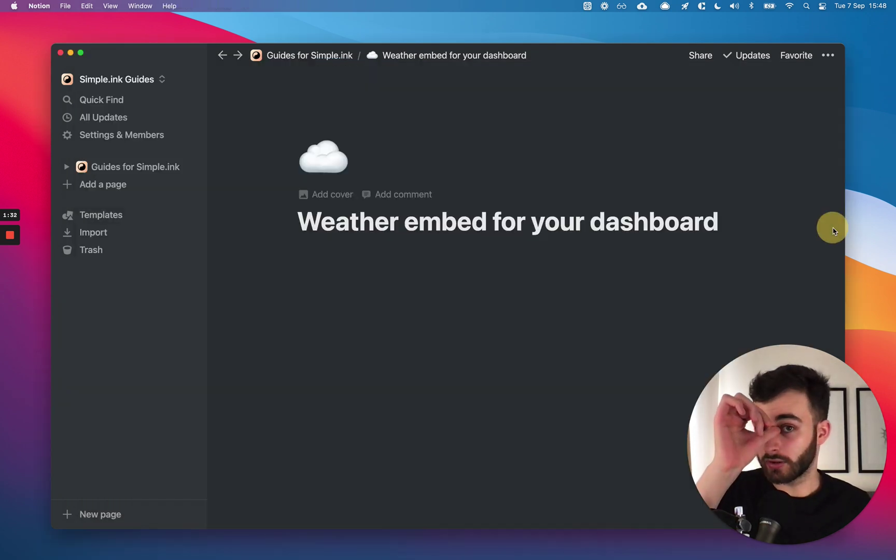
Switch to Notion and insert an Embed block with the copied meteoblue code below the page title.
click(832, 228)
click(397, 284)
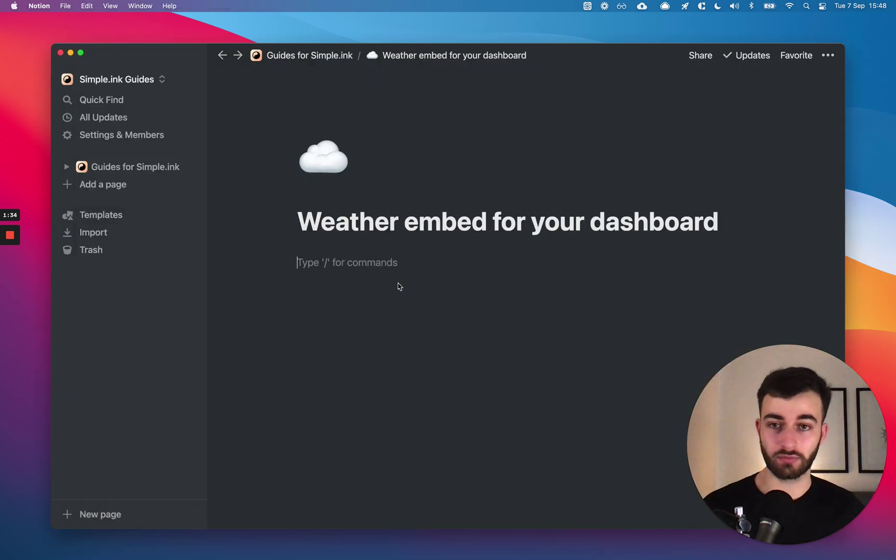
text(/embe)
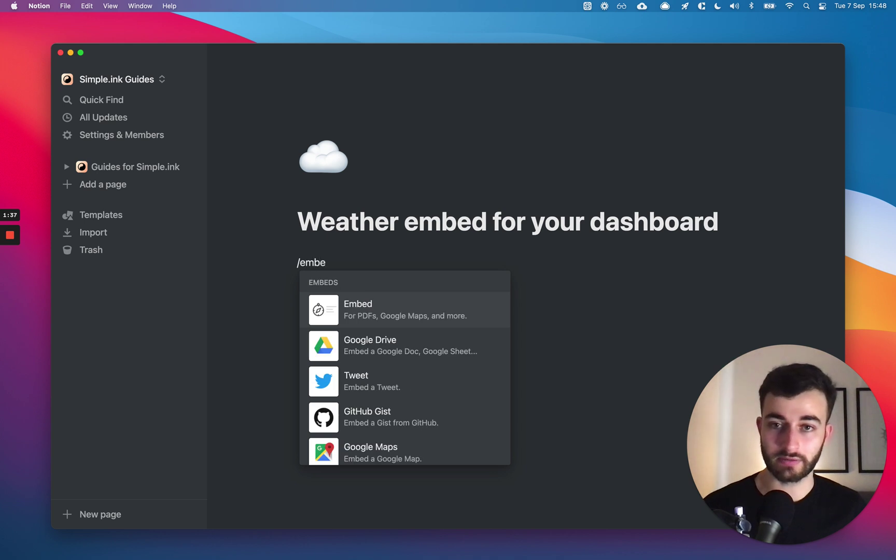
key(Return)
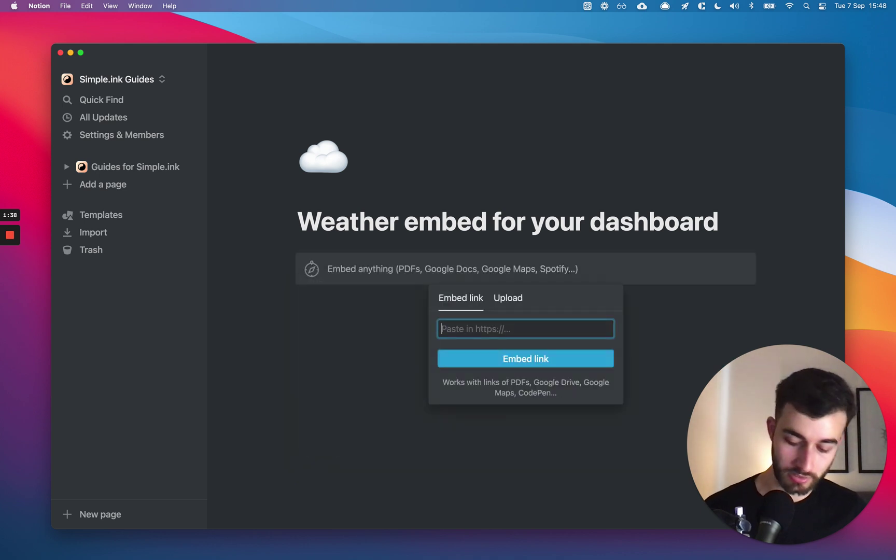
key(super+v)
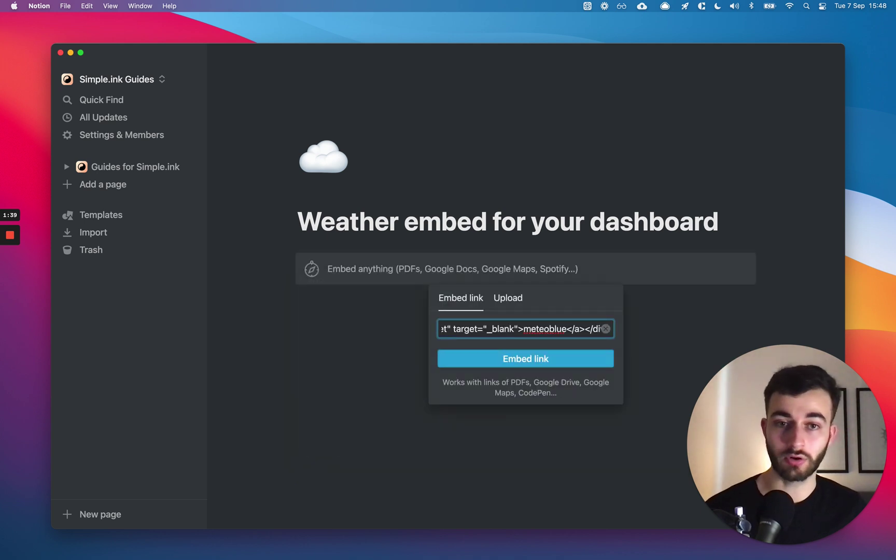
click(594, 358)
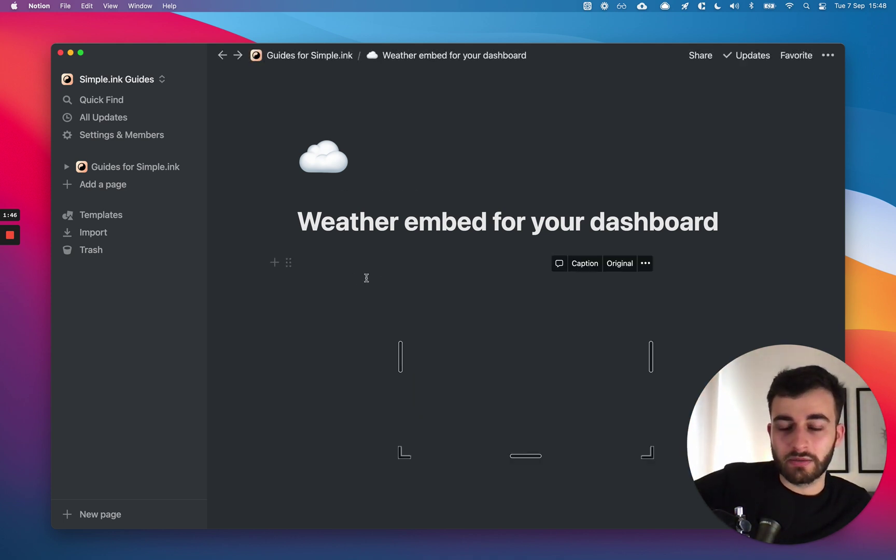
Widen the weather embed to the full text width and place a "Some text" block in a column beside it.
drag(654, 356, 731, 351)
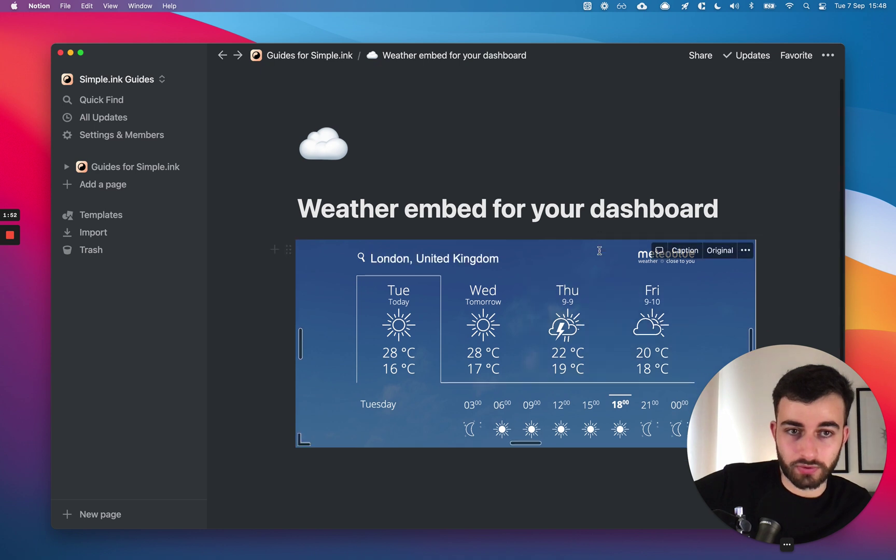
scroll(513, 285, down, 5)
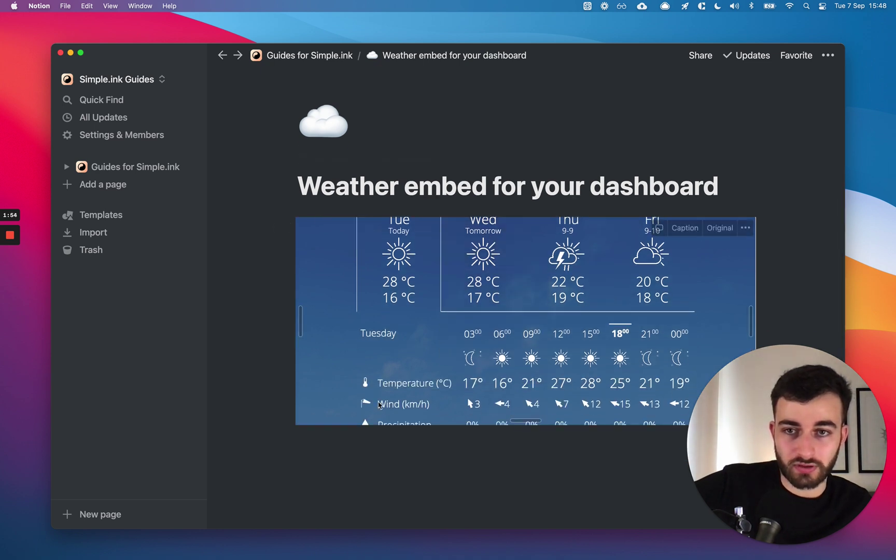
click(357, 446)
key(shift)
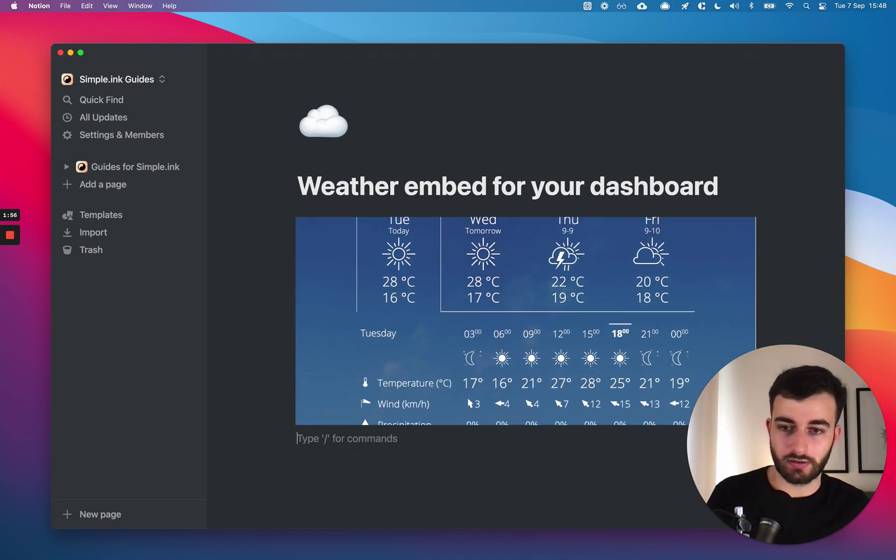
drag(283, 438, 788, 268)
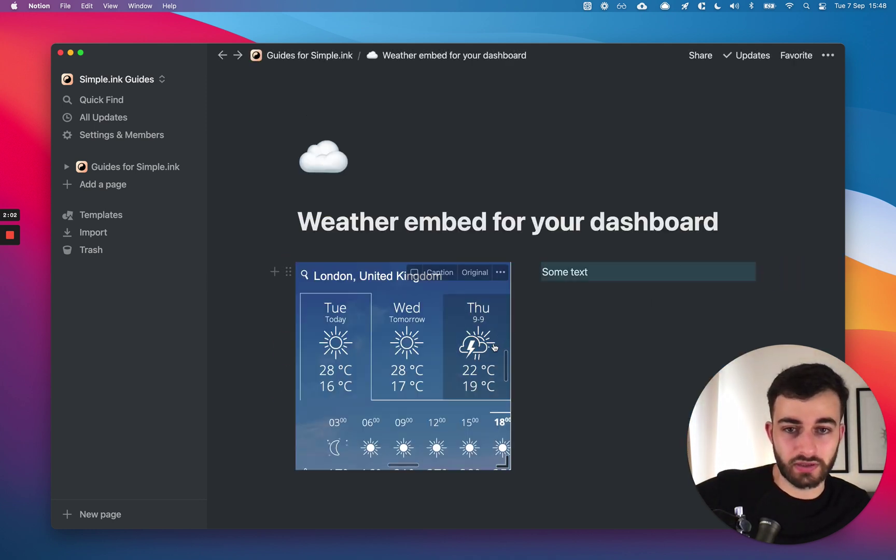
Check how the embedded weather widget's forecast fits within its half-width column.
scroll(493, 348, down, 5)
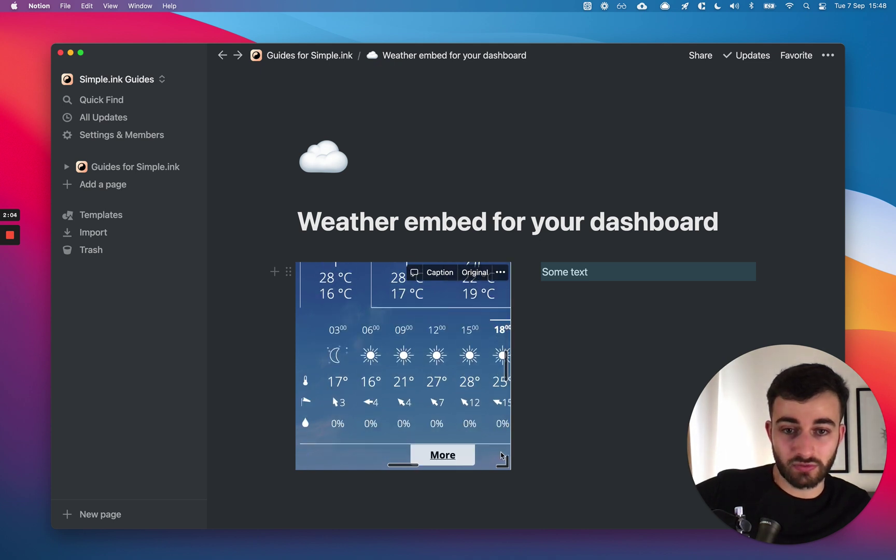
scroll(462, 391, up, 1)
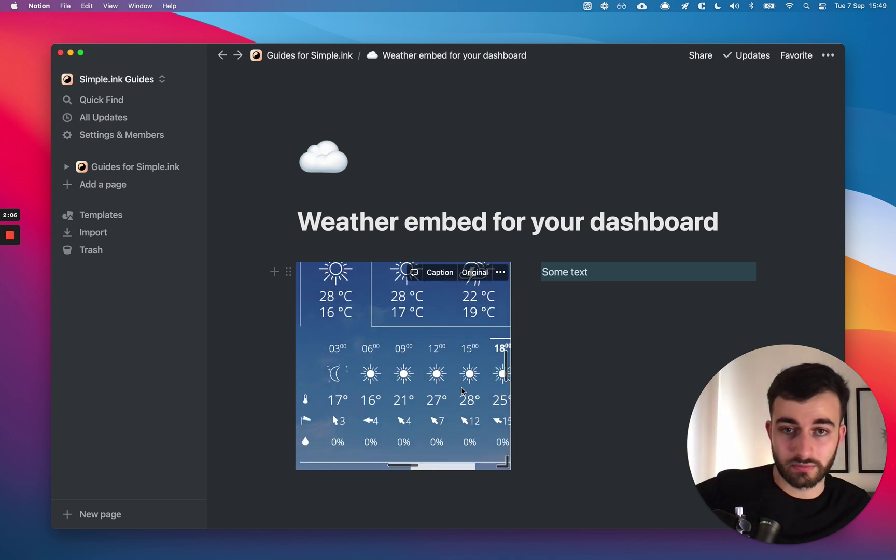
scroll(455, 380, up, 4)
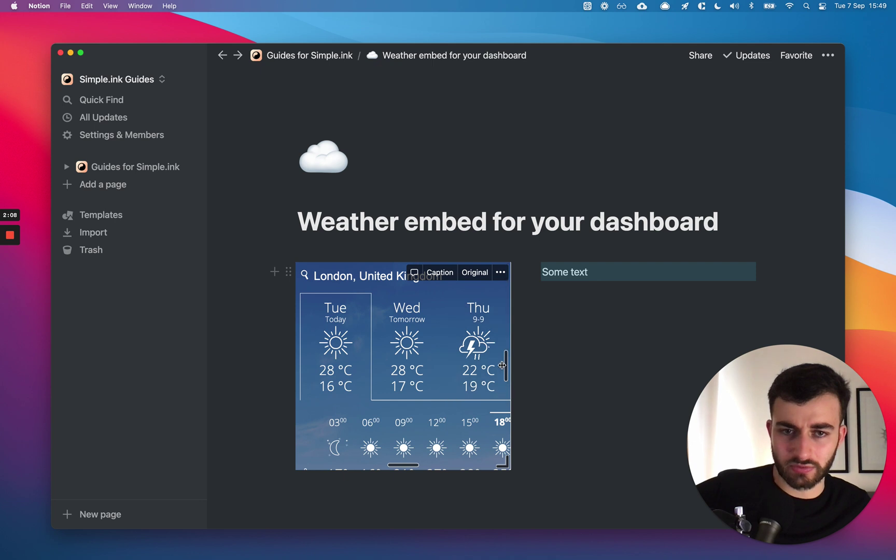
scroll(461, 364, down, 4)
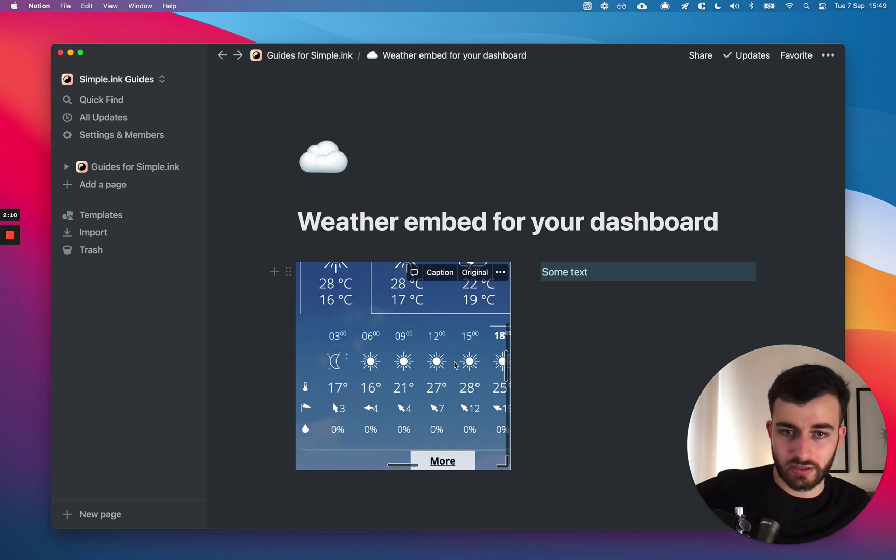
scroll(455, 364, down, 1)
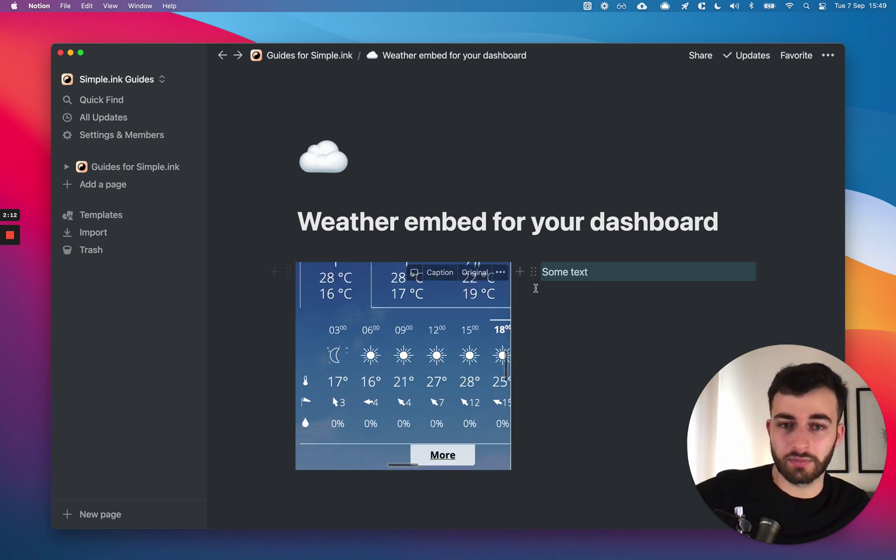
scroll(544, 265, down, 3)
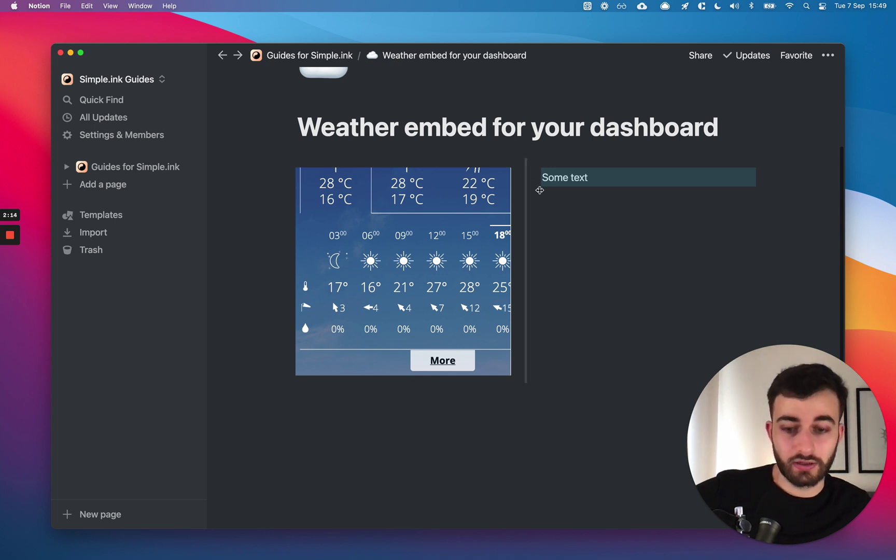
Undo the column arrangement beside the weather embed and delete the "Some text" line below it.
key(super+z)
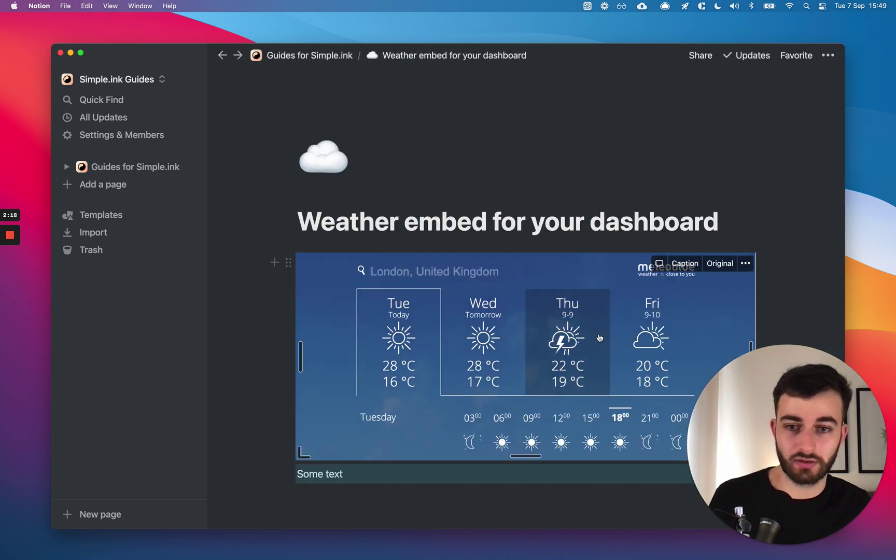
triple_click(398, 472)
key(BackSpace)
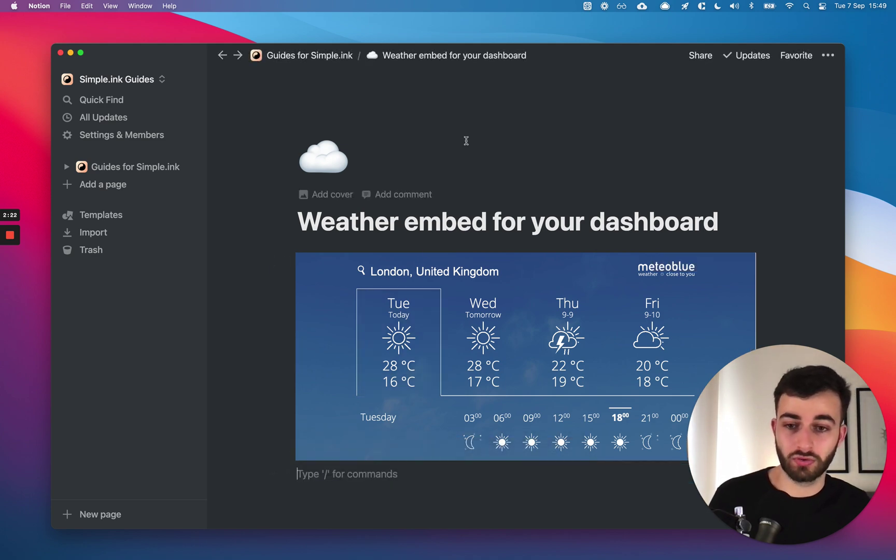
Switch to Chrome and bring up the already open Indify widgets page.
key(ctrl+Up)
click(161, 357)
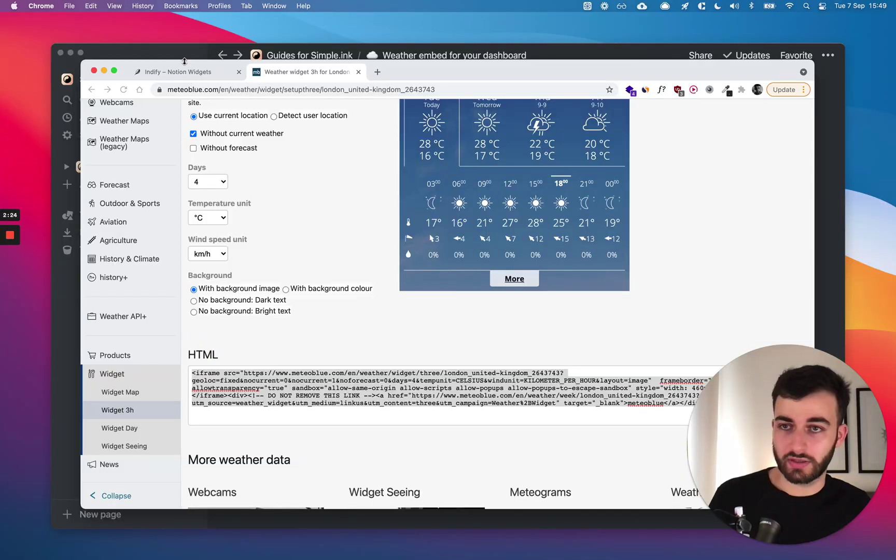
click(177, 72)
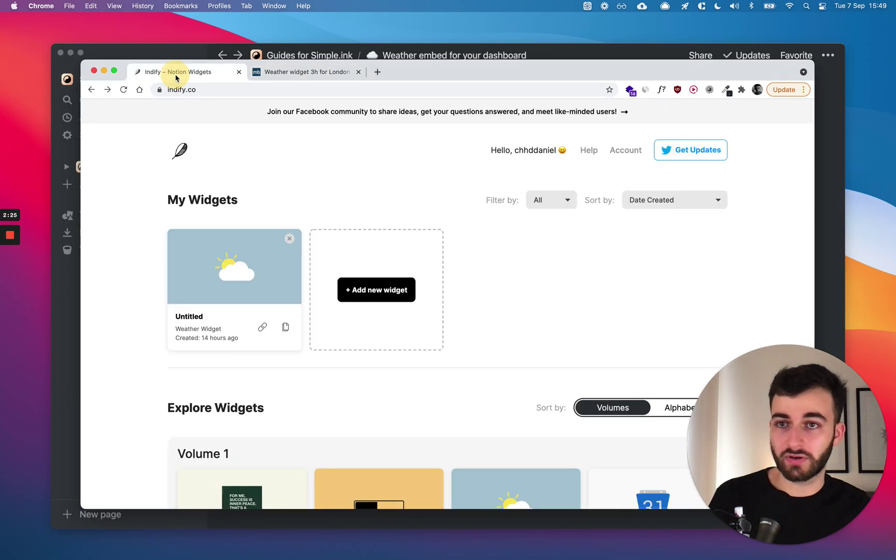
View Indify's signed-out homepage at indify.co in an incognito window and close that window.
click(201, 87)
key(super+shift+n)
key(super+v)
key(Return)
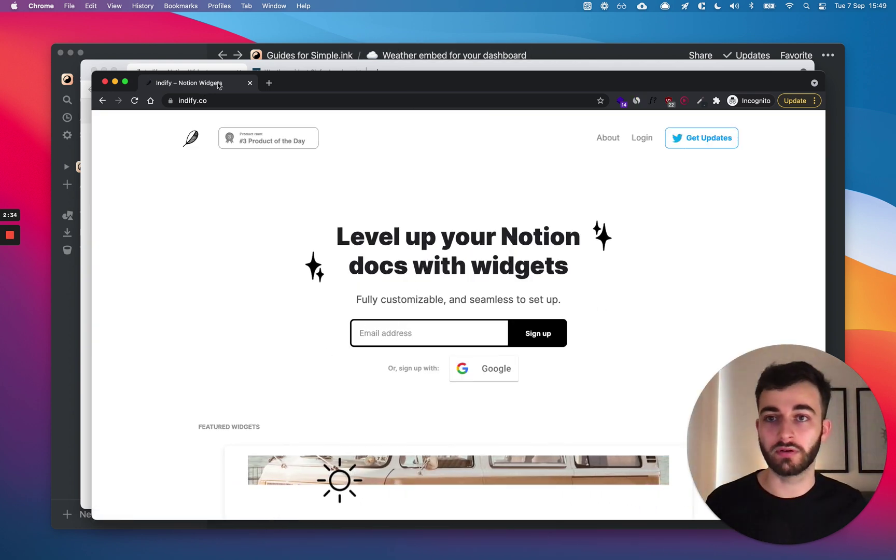
key(super+w)
Create a new Weather widget from Volume 1 of Indify's widget collection.
click(282, 174)
scroll(284, 174, down, 5)
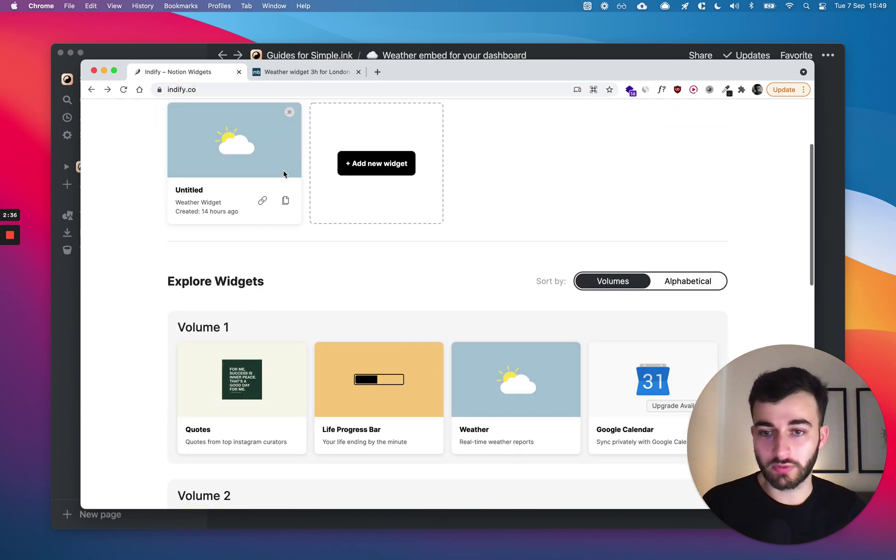
mouse_move(472, 414)
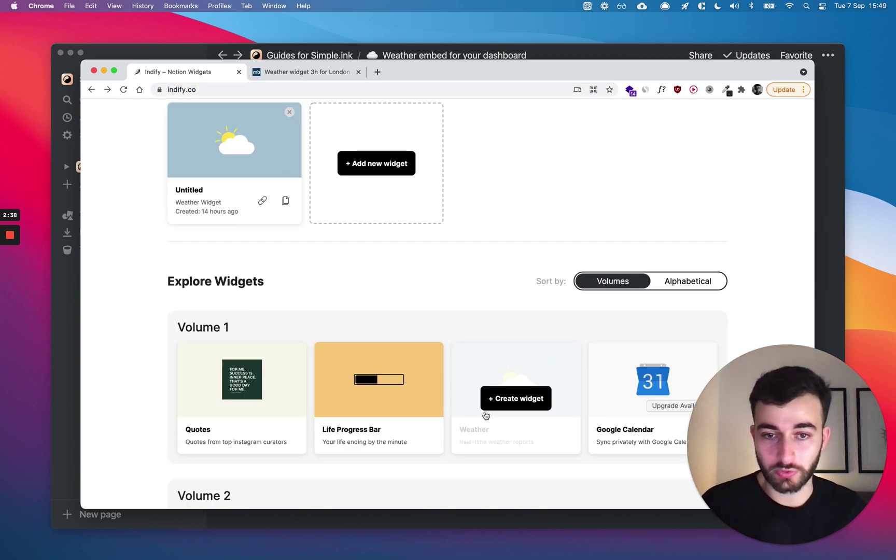
click(490, 399)
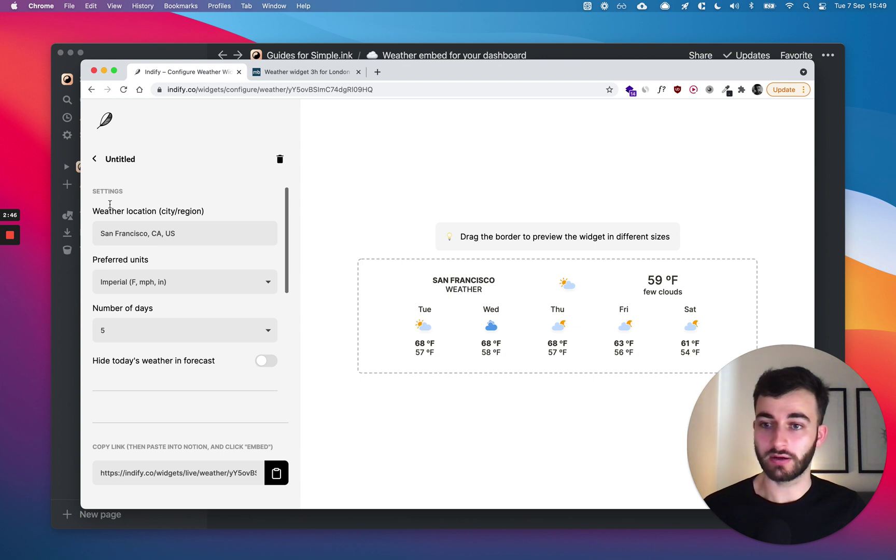
Set the weather widget's preferred units to Metric and copy its embed link.
click(131, 286)
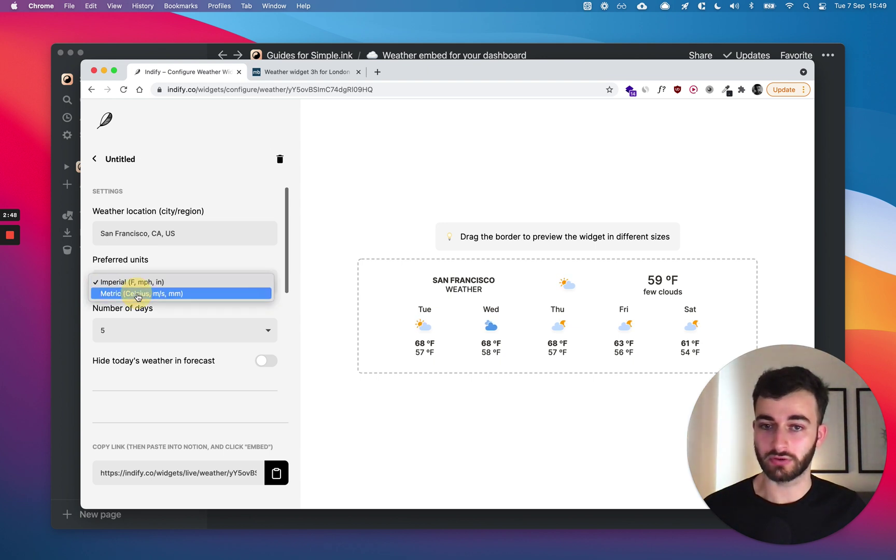
click(127, 292)
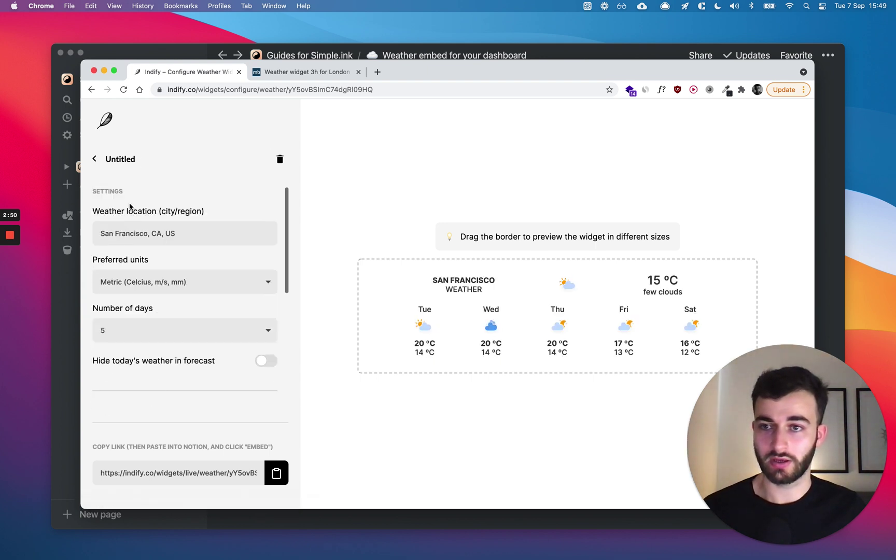
scroll(168, 267, down, 10)
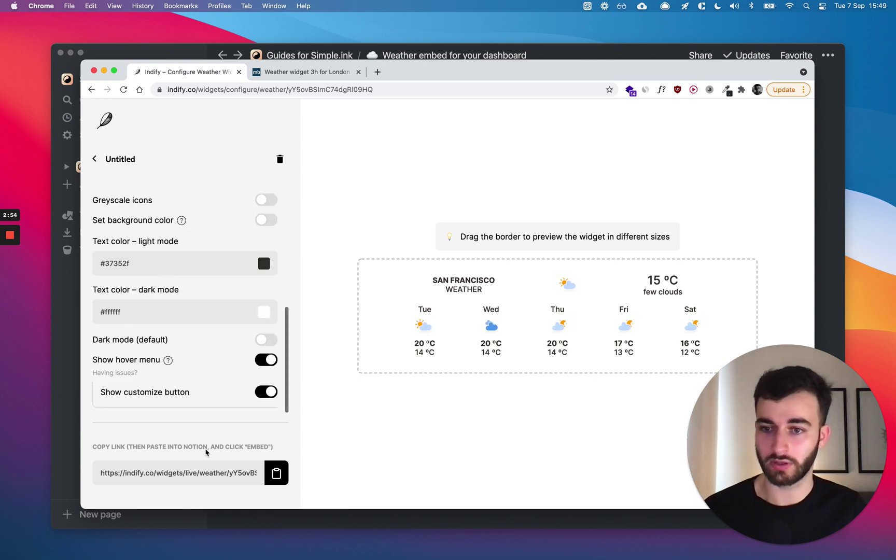
click(274, 473)
Switch to Notion, insert an Embed block below the meteoblue forecast and submit the copied Indify link.
key(super+Tab)
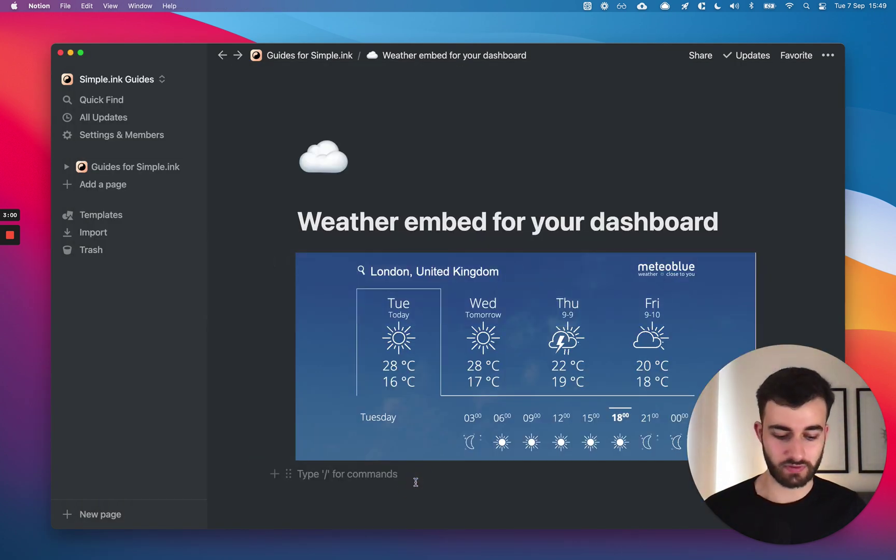
scroll(415, 482, down, 1)
text(/embed)
key(Return)
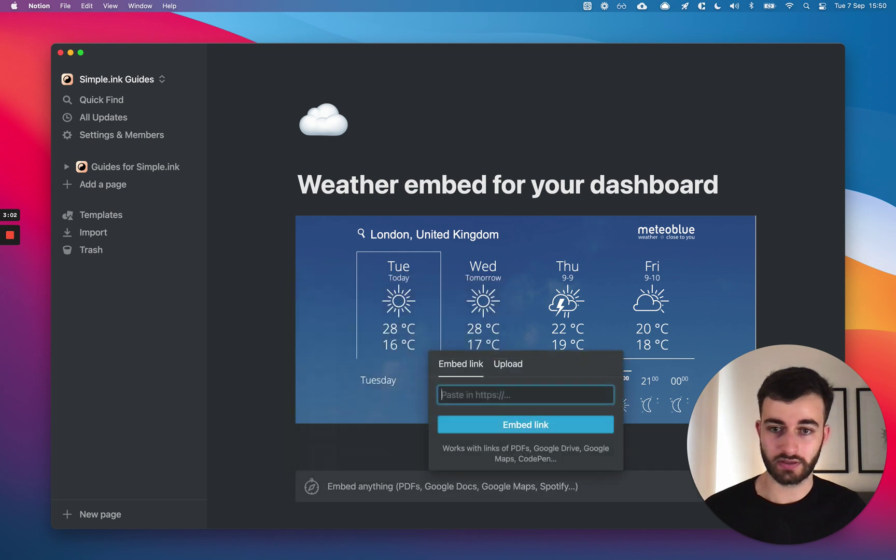
key(super+v)
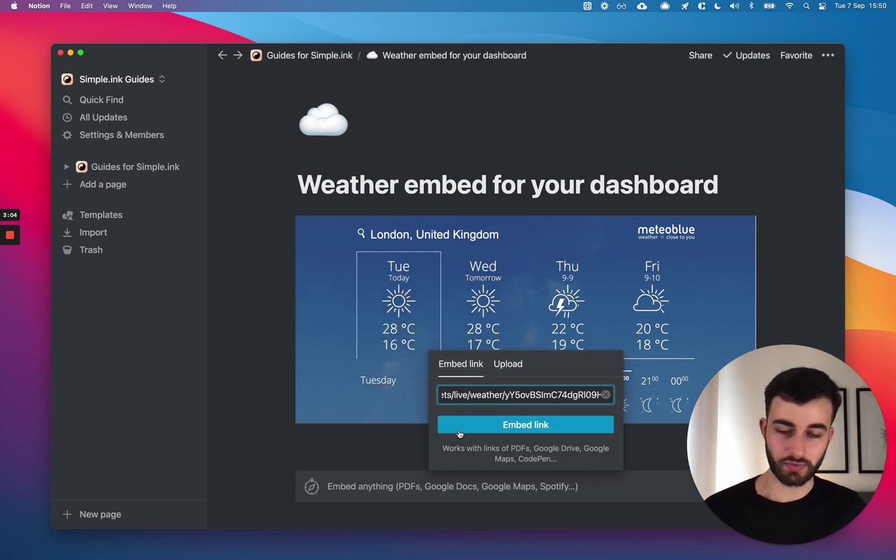
click(459, 430)
Paste the Indify widget link into the empty embed placeholder below the meteoblue forecast and embed it.
scroll(453, 439, down, 2)
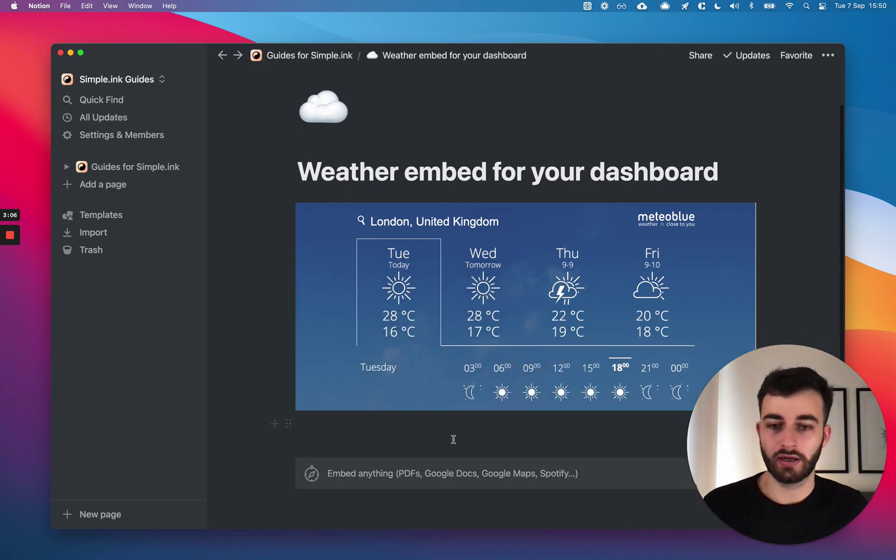
scroll(454, 443, down, 4)
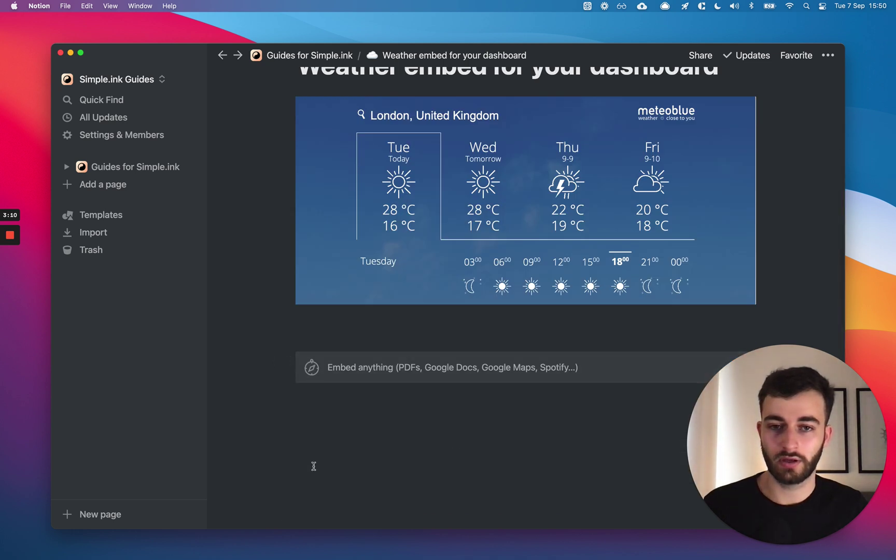
click(362, 363)
click(479, 426)
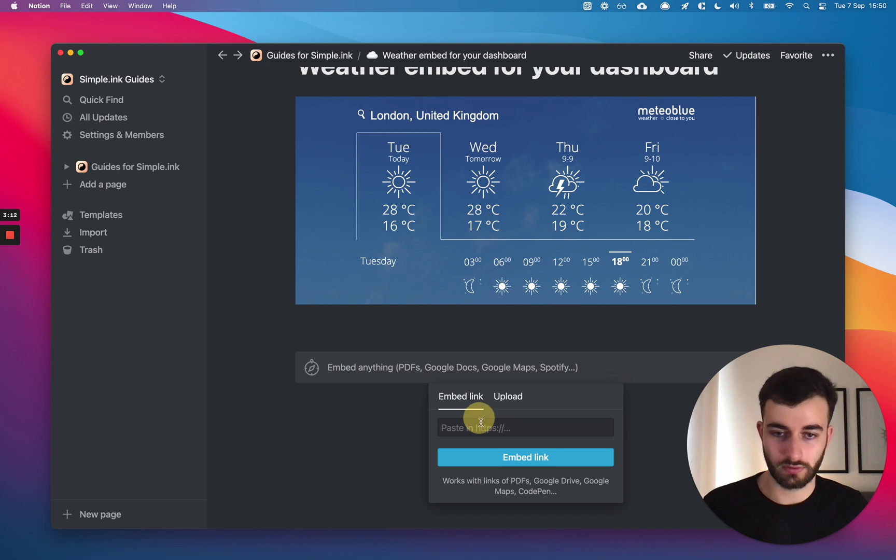
key(super+v)
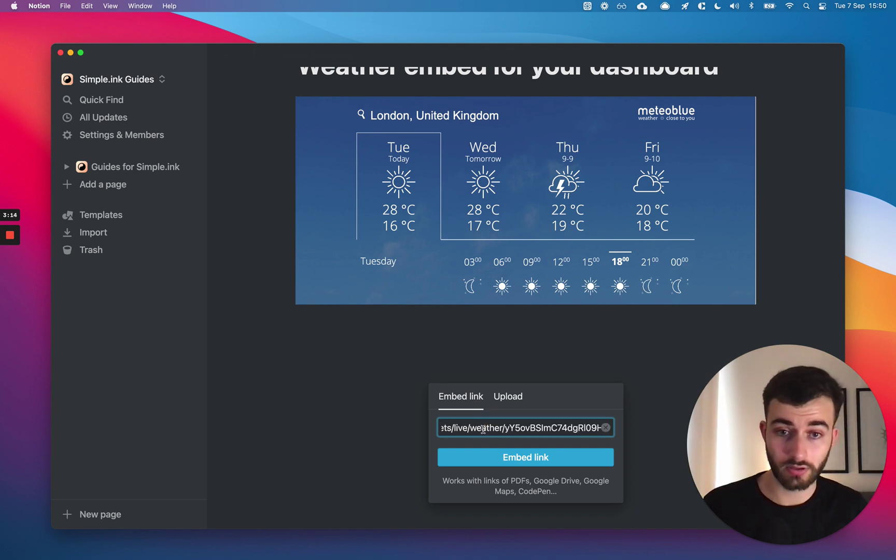
click(508, 458)
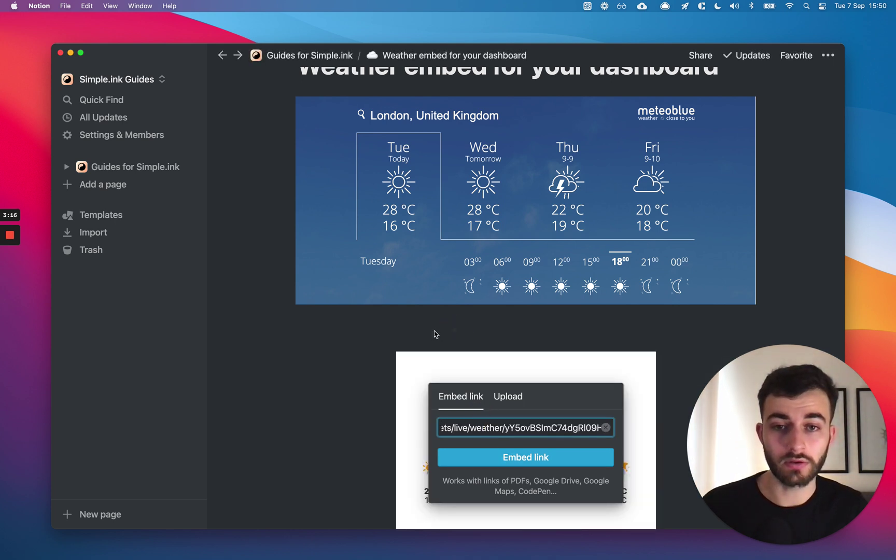
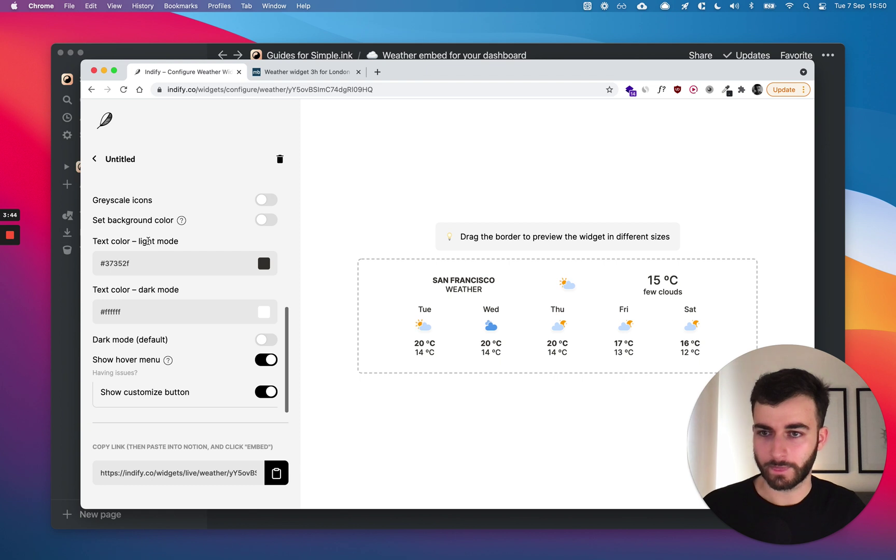
Preview the Indify weather widget with default dark mode enabled in Chrome and switch dark mode back off.
click(185, 284)
drag(167, 279, 171, 292)
click(155, 285)
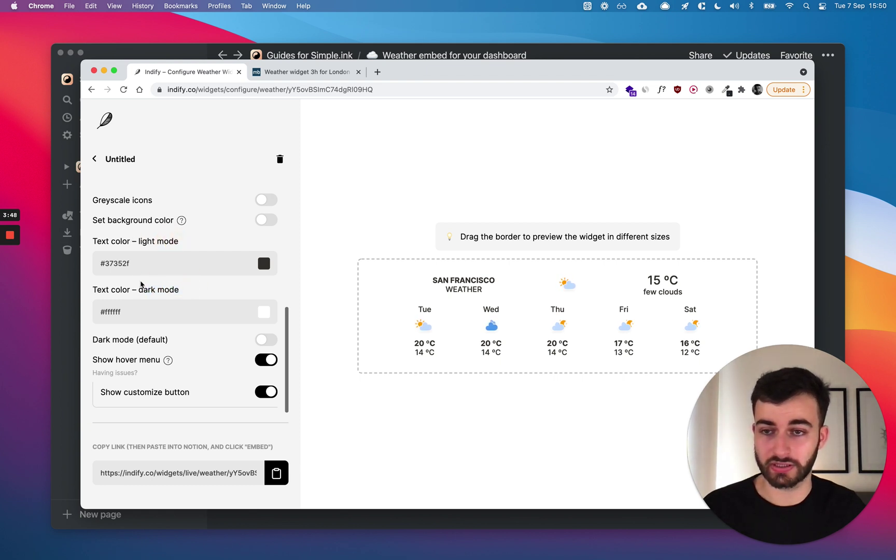
click(261, 340)
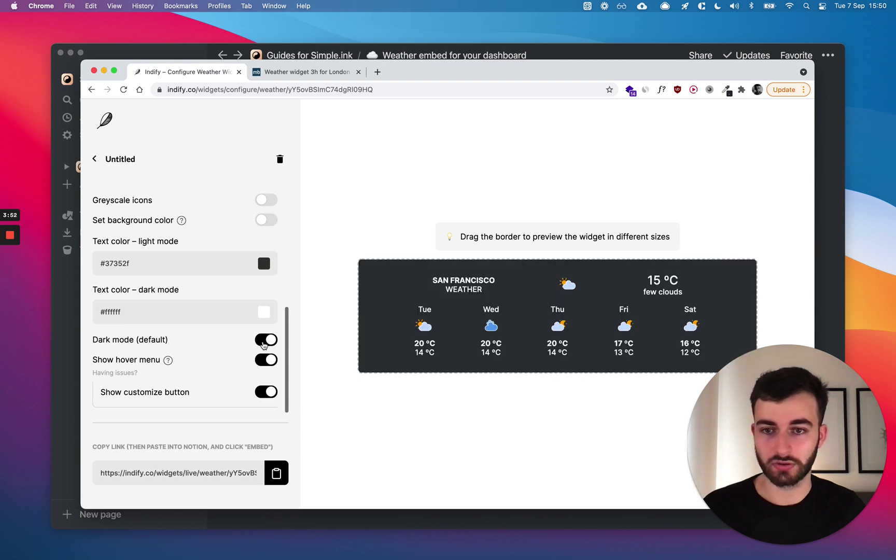
click(264, 340)
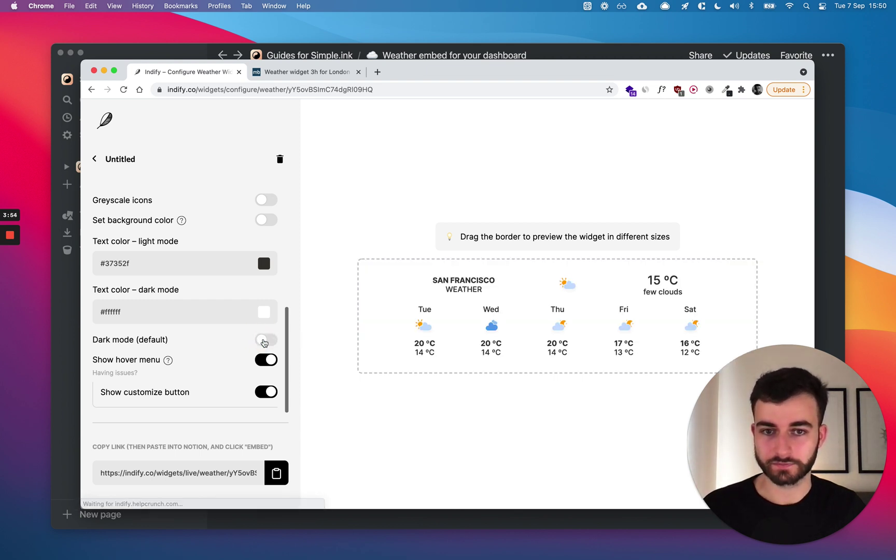
Switch to Notion, set its appearance to Light and return to the weather page.
click(836, 246)
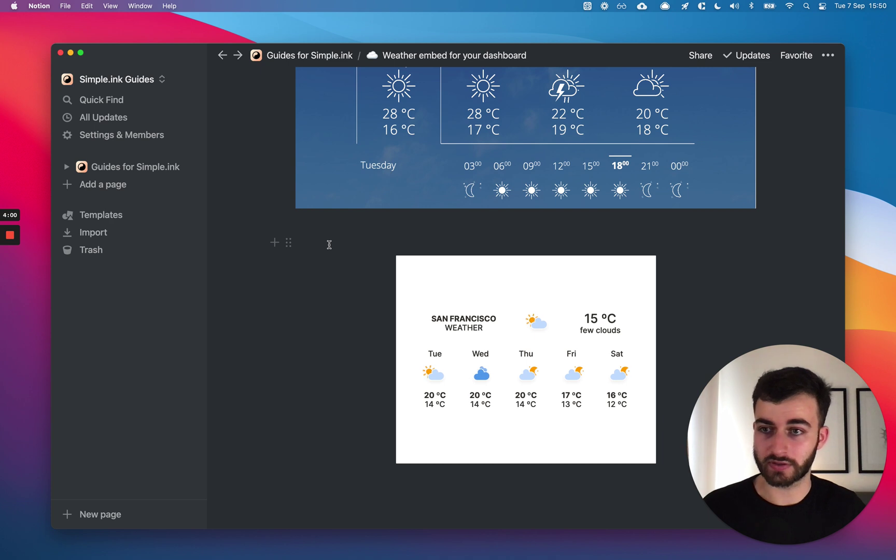
click(146, 133)
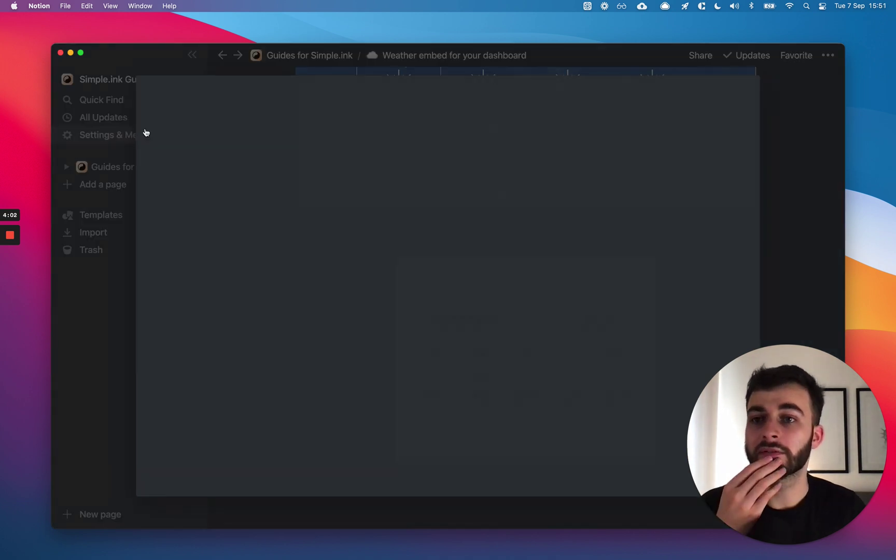
click(203, 190)
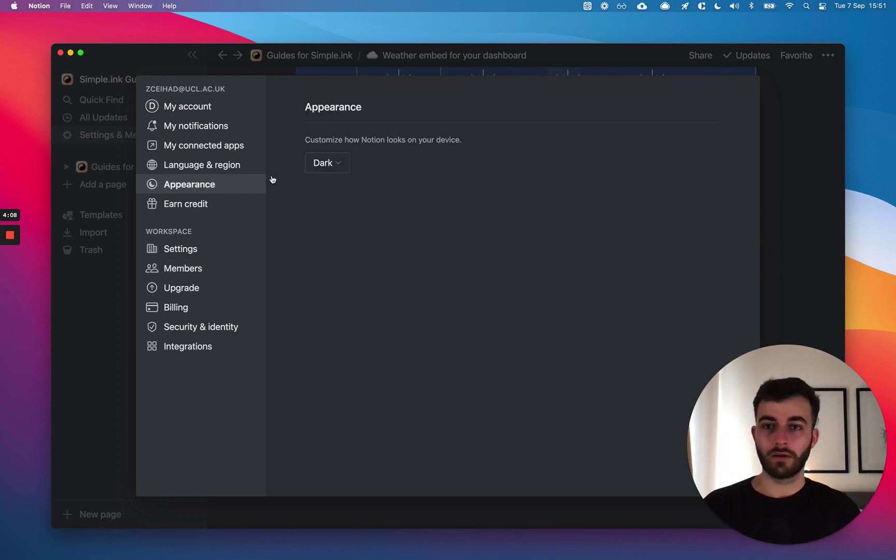
click(323, 161)
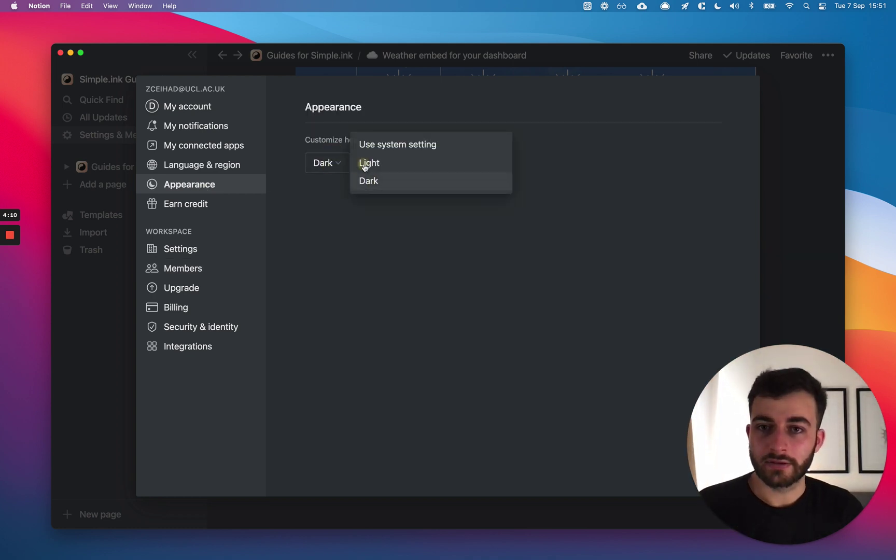
click(367, 163)
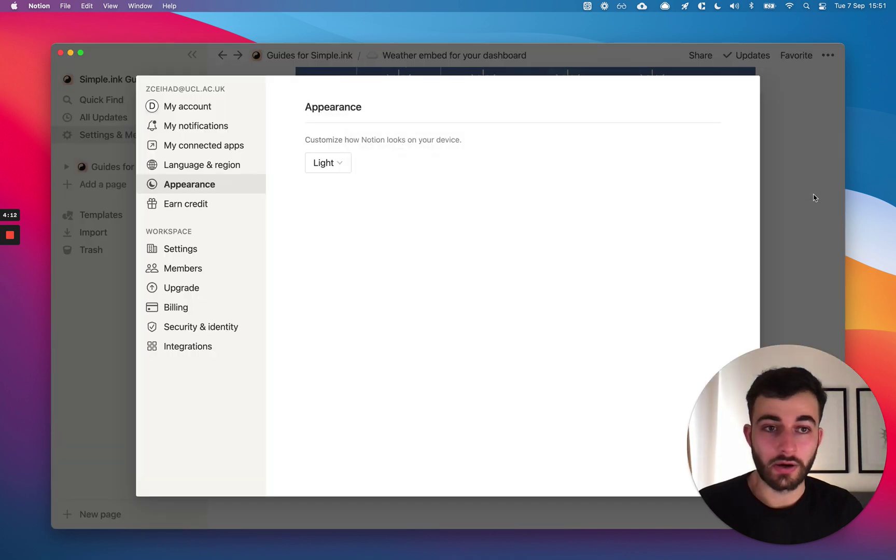
click(800, 209)
Widen the Indify San Francisco weather embed to slightly beyond the width of the meteoblue forecast above it.
click(480, 292)
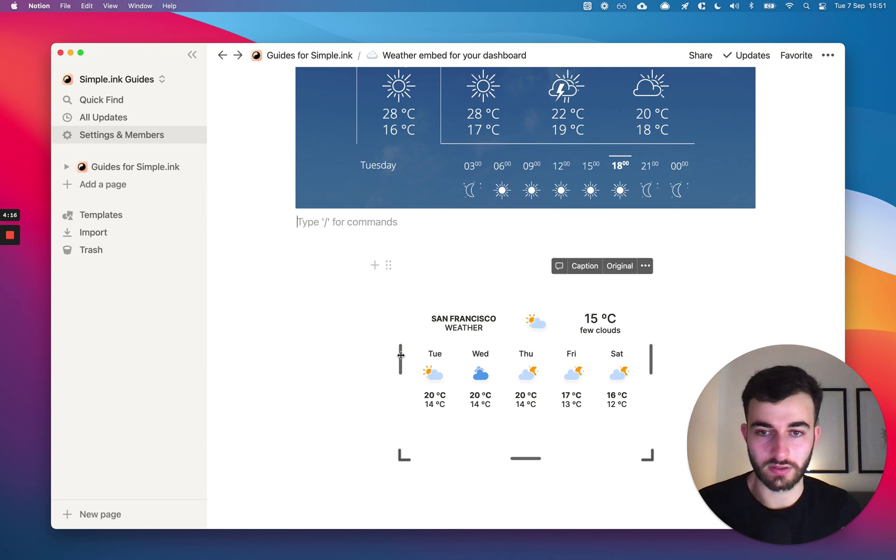
drag(401, 358, 266, 355)
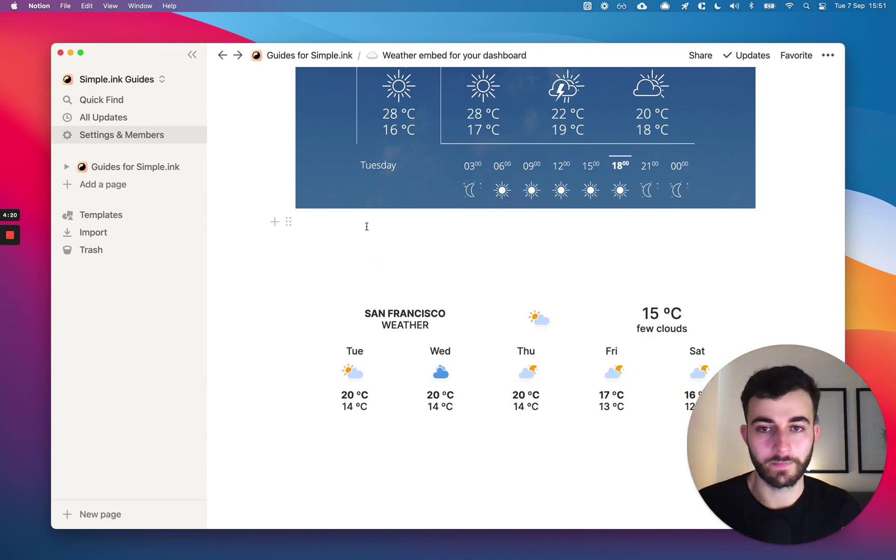
scroll(293, 266, up, 1)
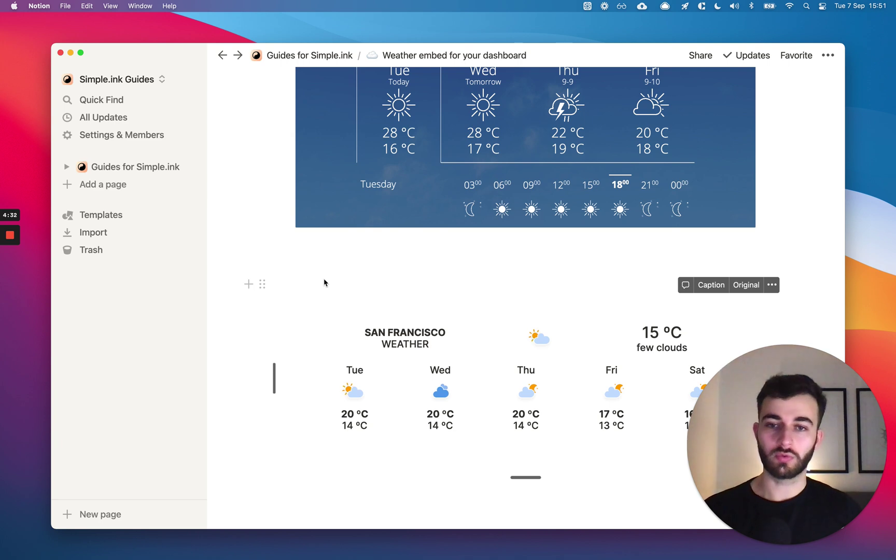
scroll(324, 282, up, 5)
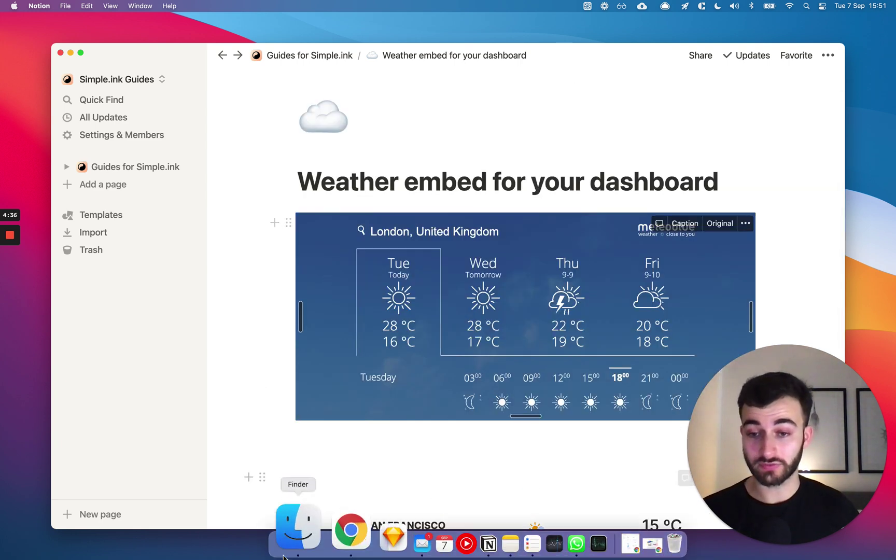
Switch to Chrome, search Google for "weather widget iframe" in a new tab and look through the results.
click(308, 526)
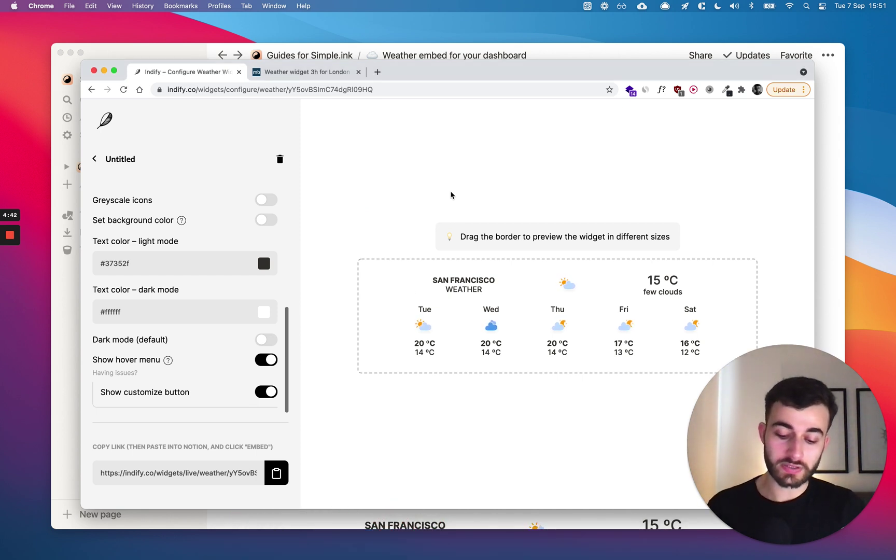
key(super+t)
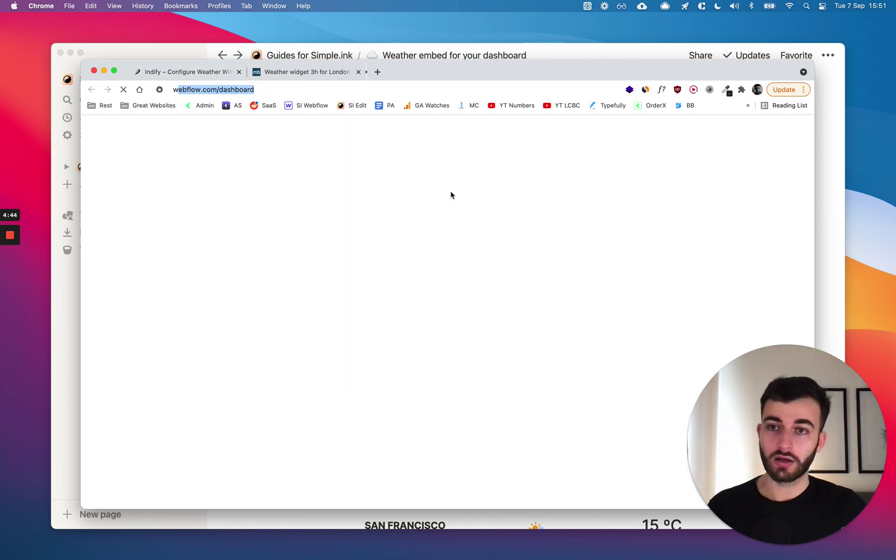
text(weather widget iframe)
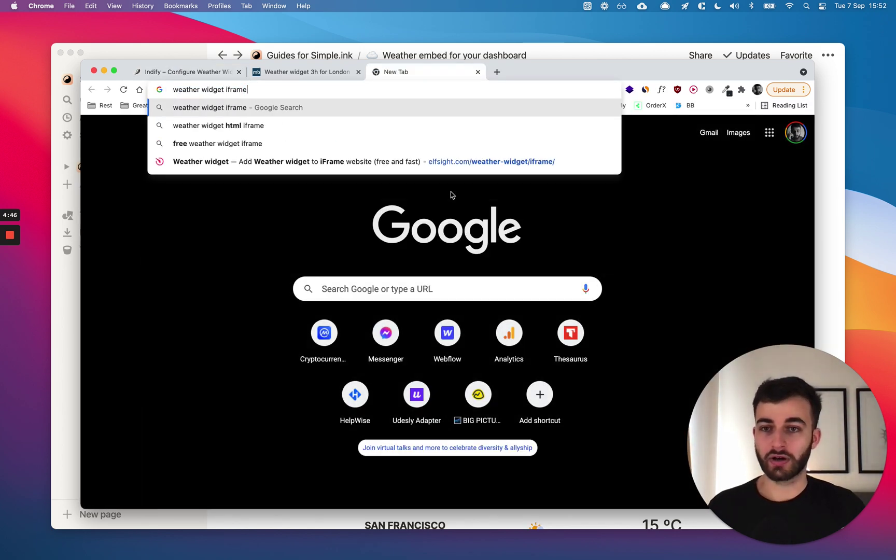
key(Return)
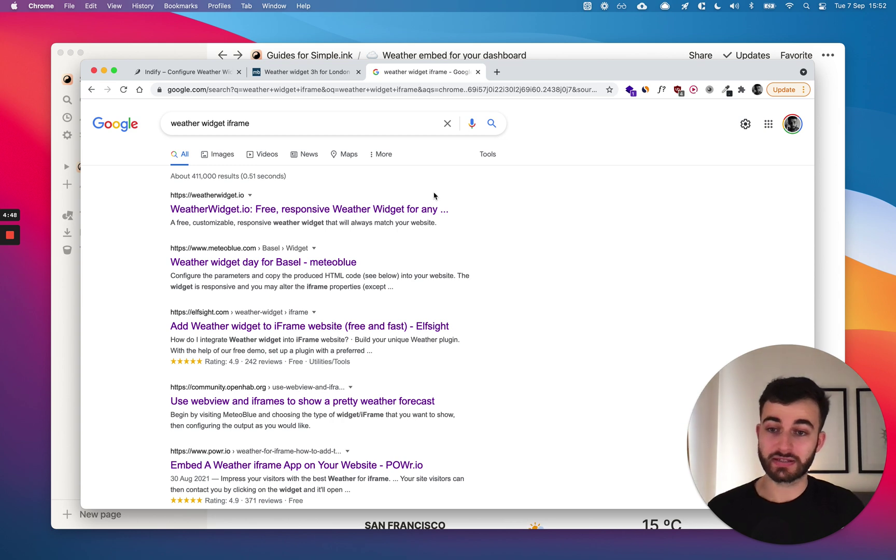
scroll(439, 274, down, 5)
scroll(438, 274, up, 1)
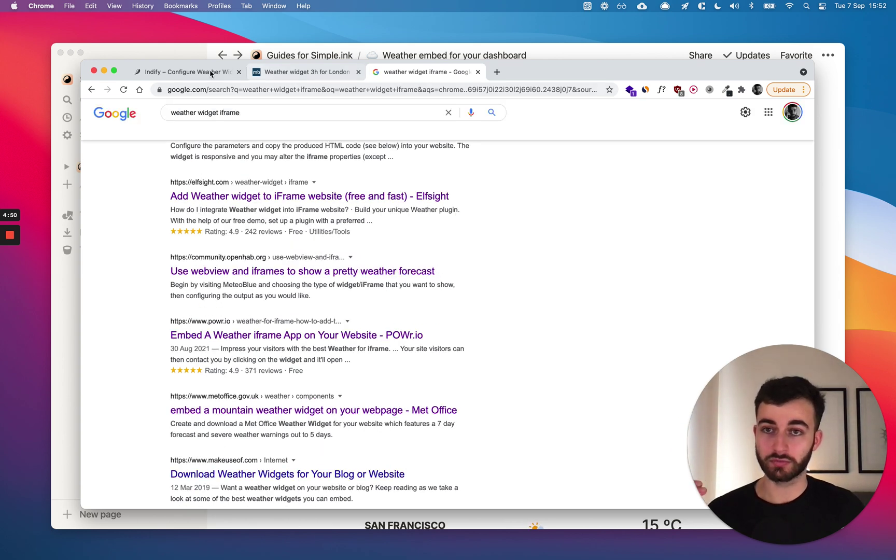
scroll(467, 228, up, 4)
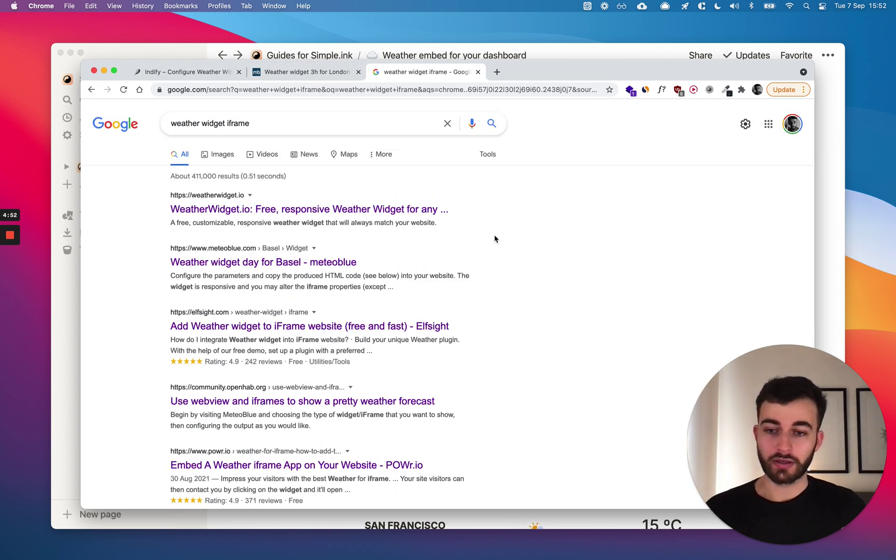
Examine the iframe tag in the meteoblue London widget's HTML code and return to the Indify weather widget configuration.
click(314, 71)
click(255, 392)
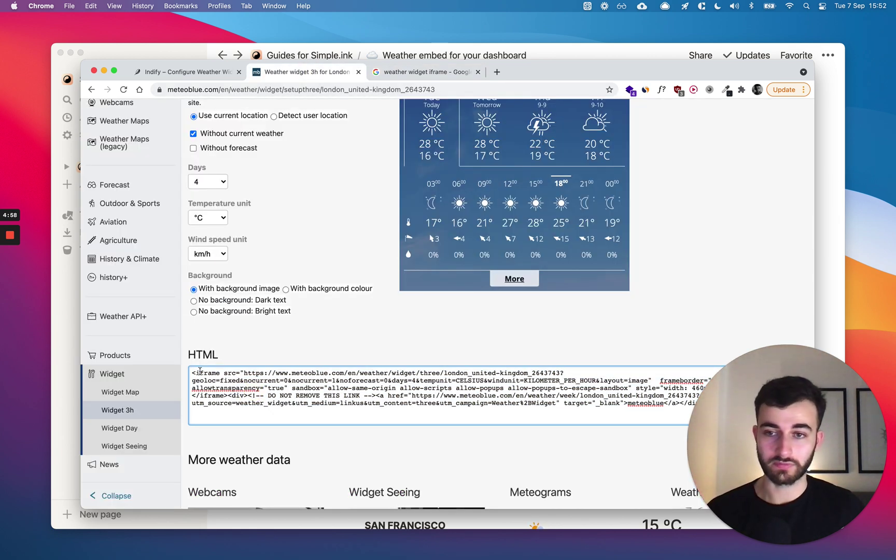
drag(193, 370, 224, 373)
click(224, 373)
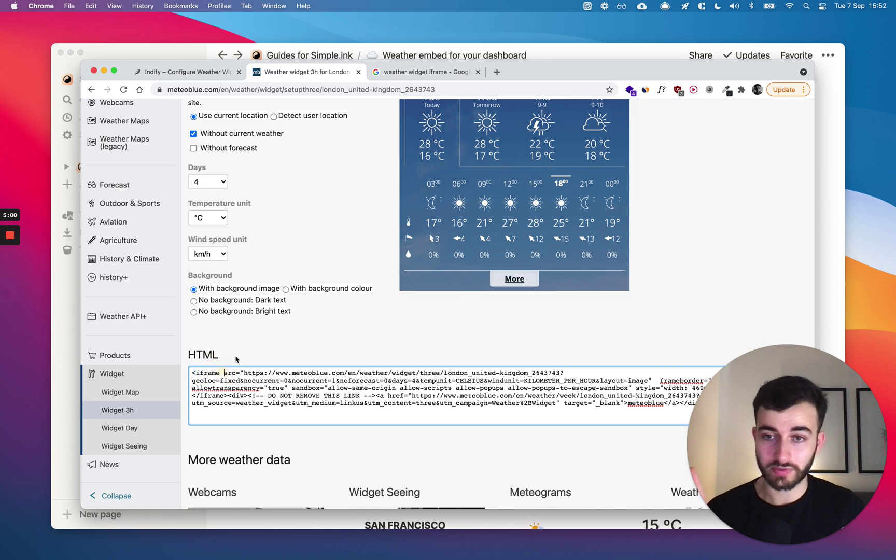
click(195, 75)
click(291, 75)
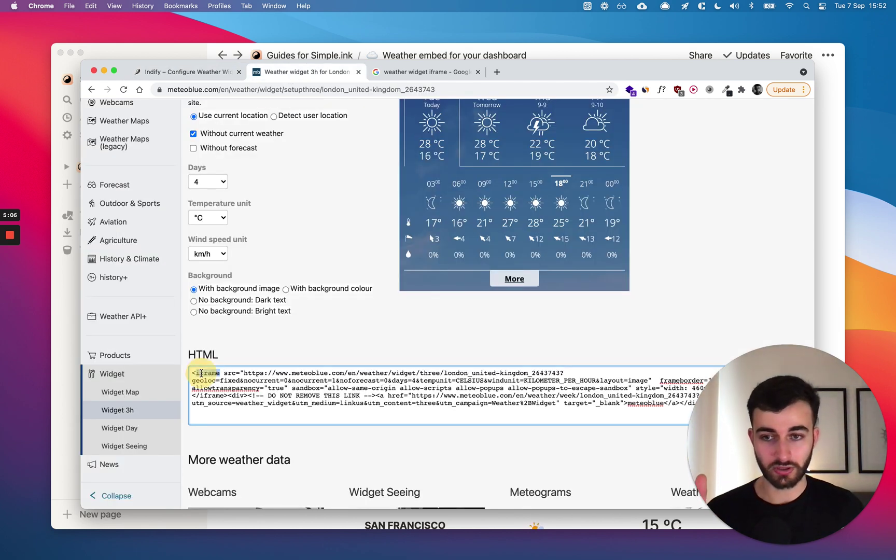
click(218, 72)
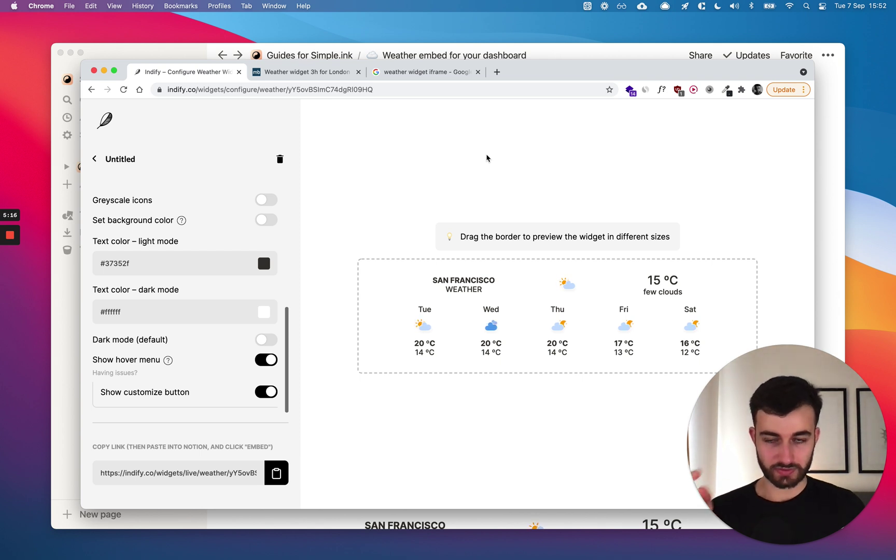
Switch to Notion and review the meteoblue London and Indify San Francisco embeds on the weather page.
click(190, 51)
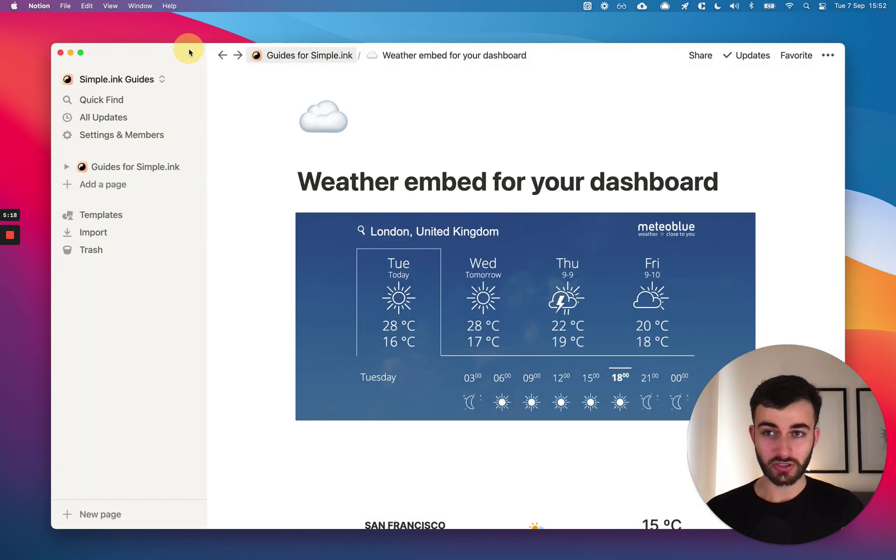
scroll(549, 311, down, 3)
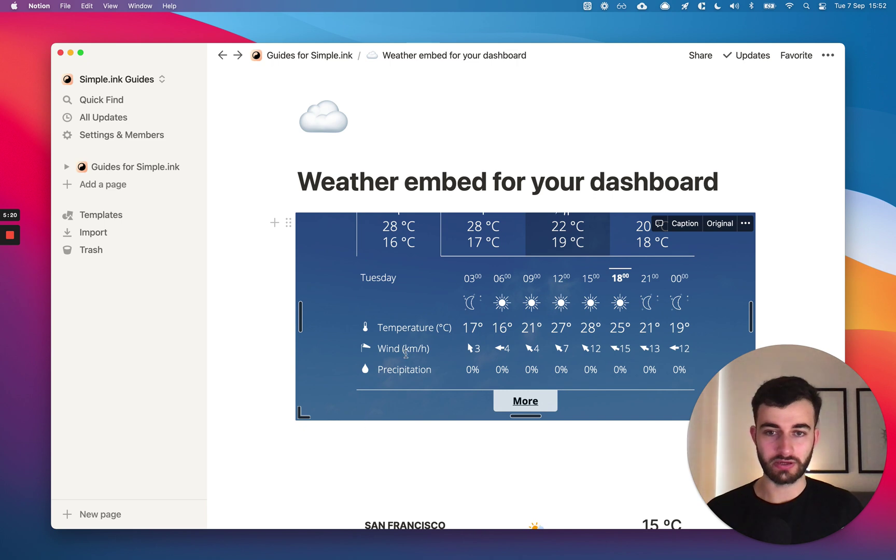
scroll(405, 353, up, 3)
scroll(467, 218, down, 8)
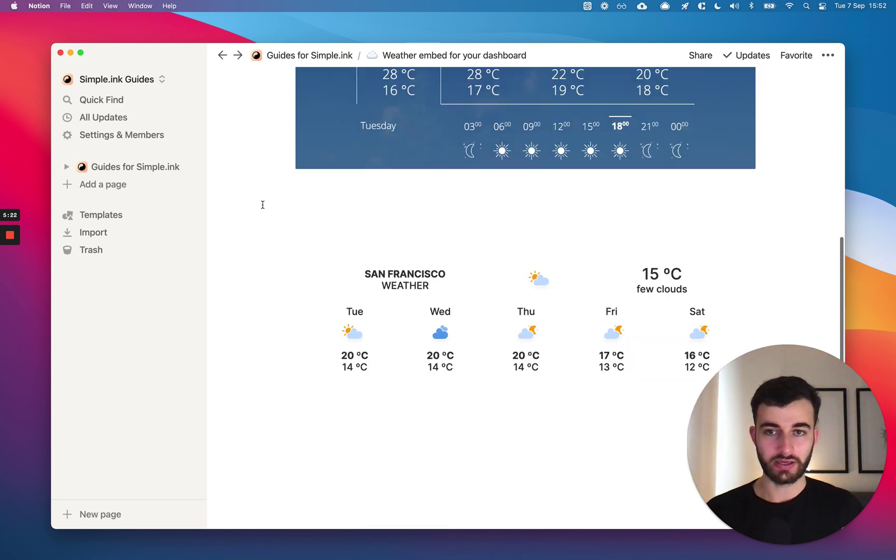
scroll(486, 223, up, 2)
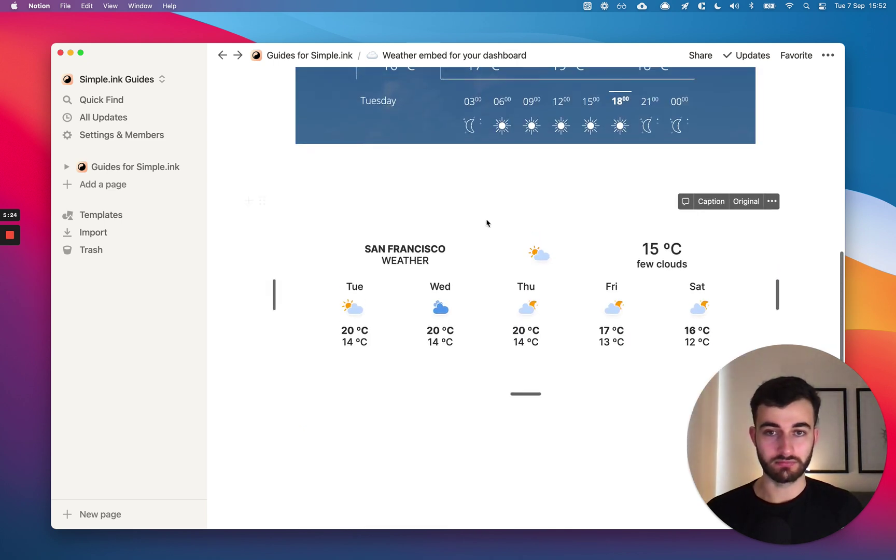